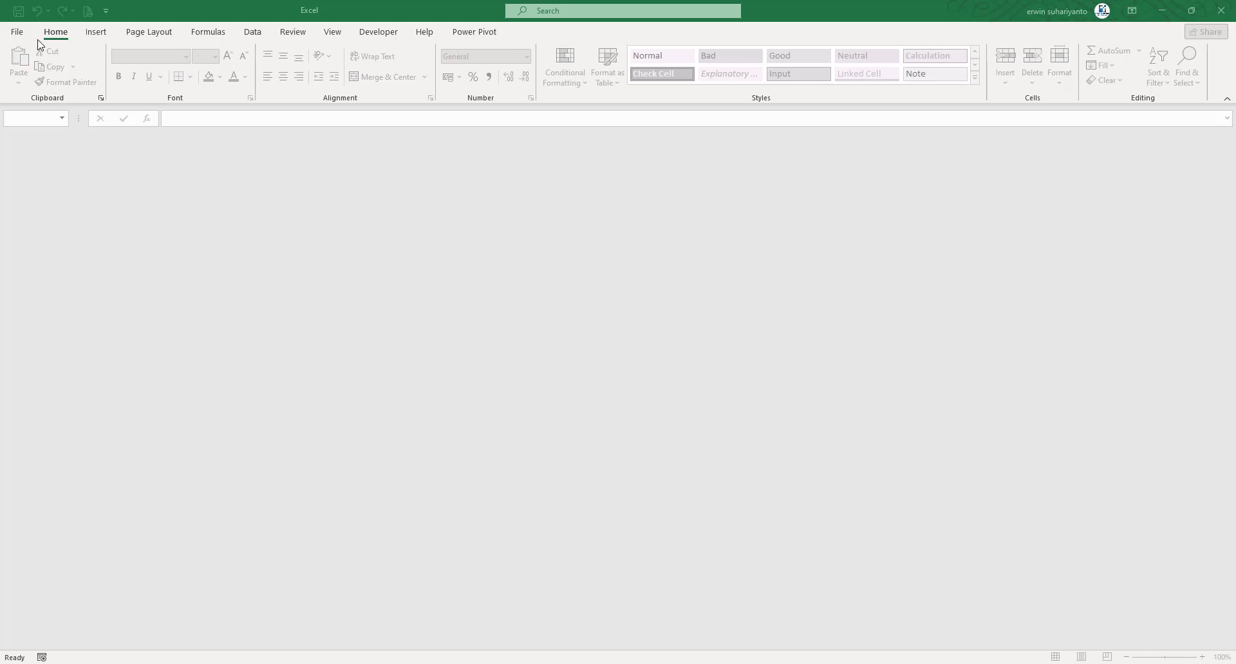
Open the APLIKASI KASIR SEPATU workbook from the File menu's Recent list
left_click(20, 32)
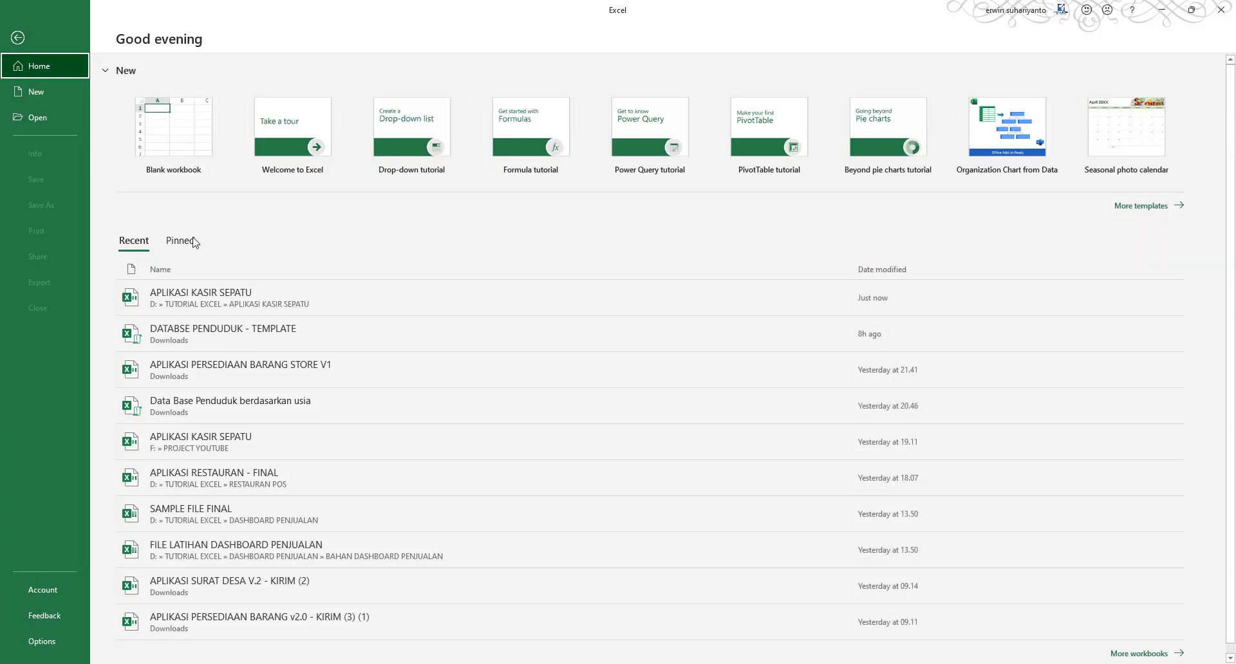
left_click(223, 297)
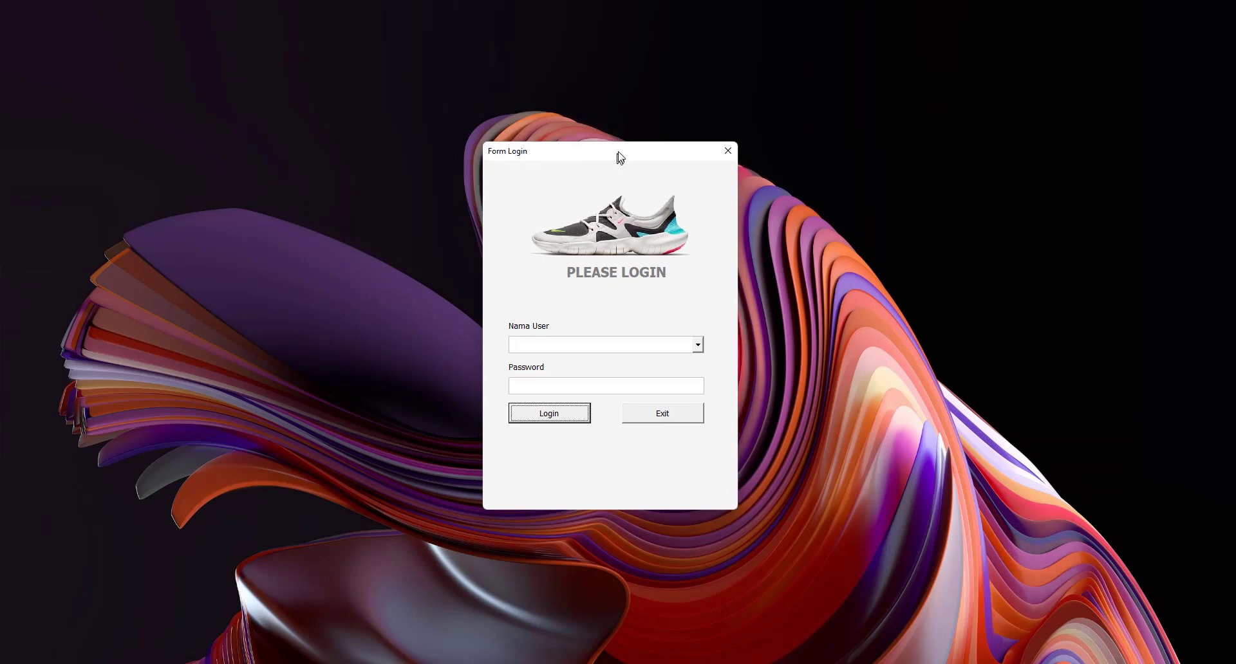
Choose the cashier user in Nama User, enter the password and submit the login
mouse_move(627, 162)
left_mouse_down()
mouse_move(616, 151)
mouse_move(634, 138)
left_mouse_up()
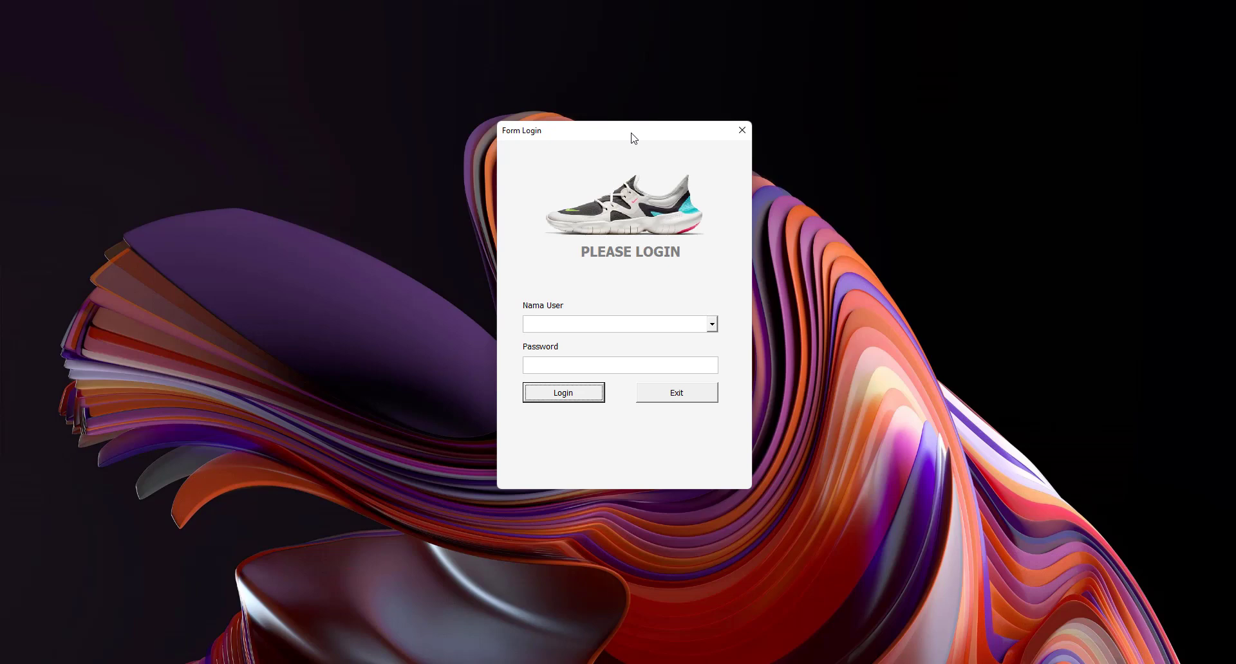
left_click_drag(632, 133, 631, 160)
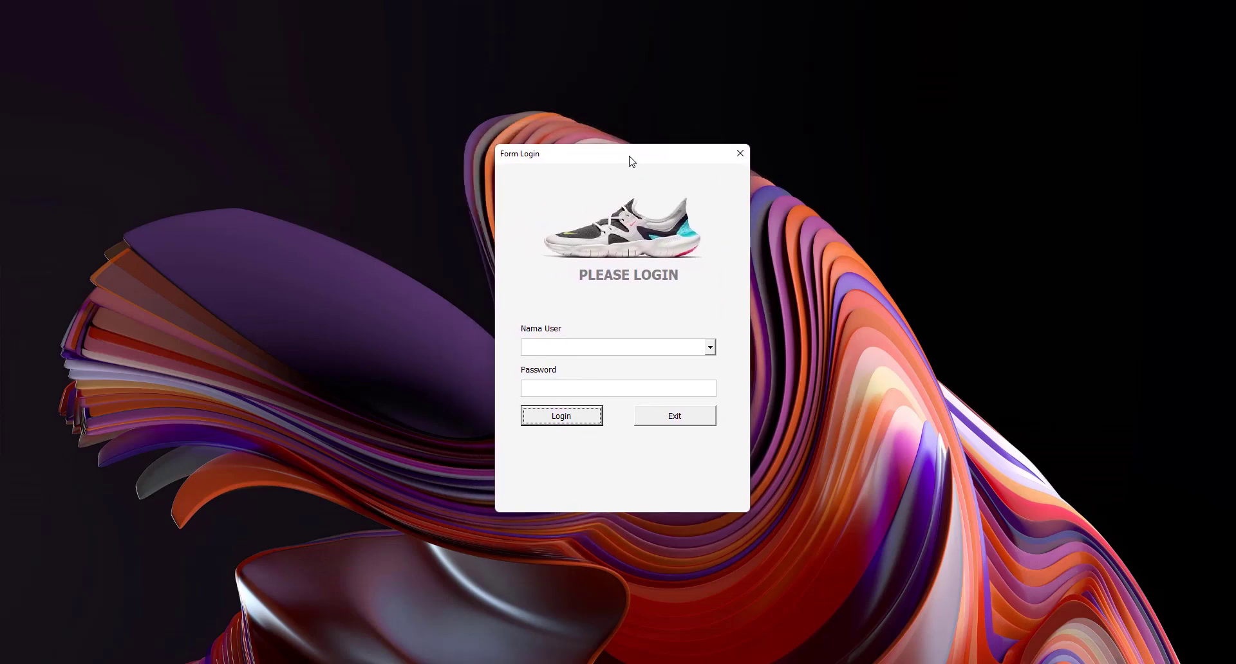
left_click(710, 351)
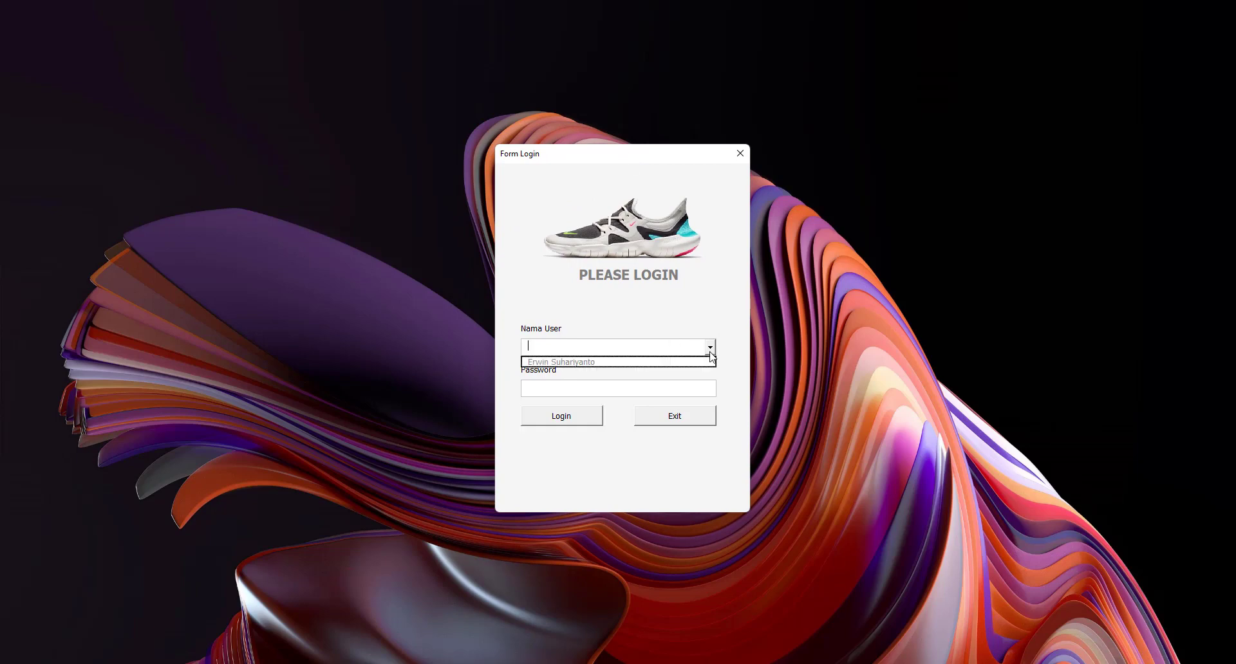
left_click(602, 363)
left_click(563, 389)
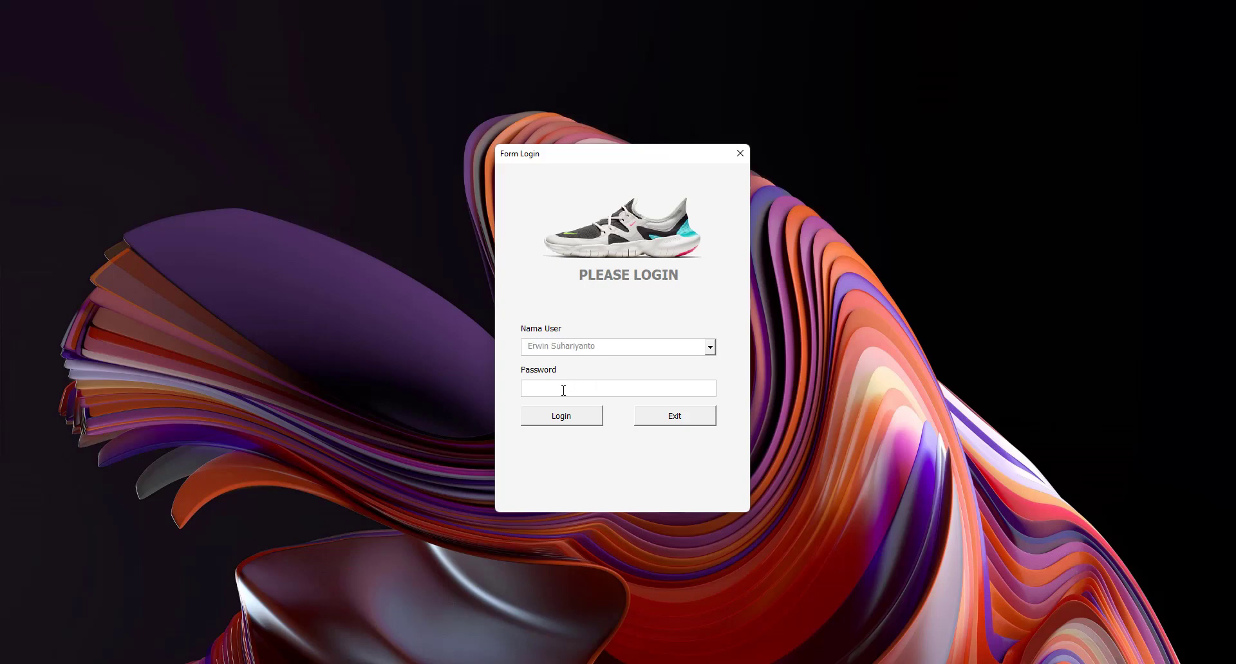
type("*********")
left_click(568, 417)
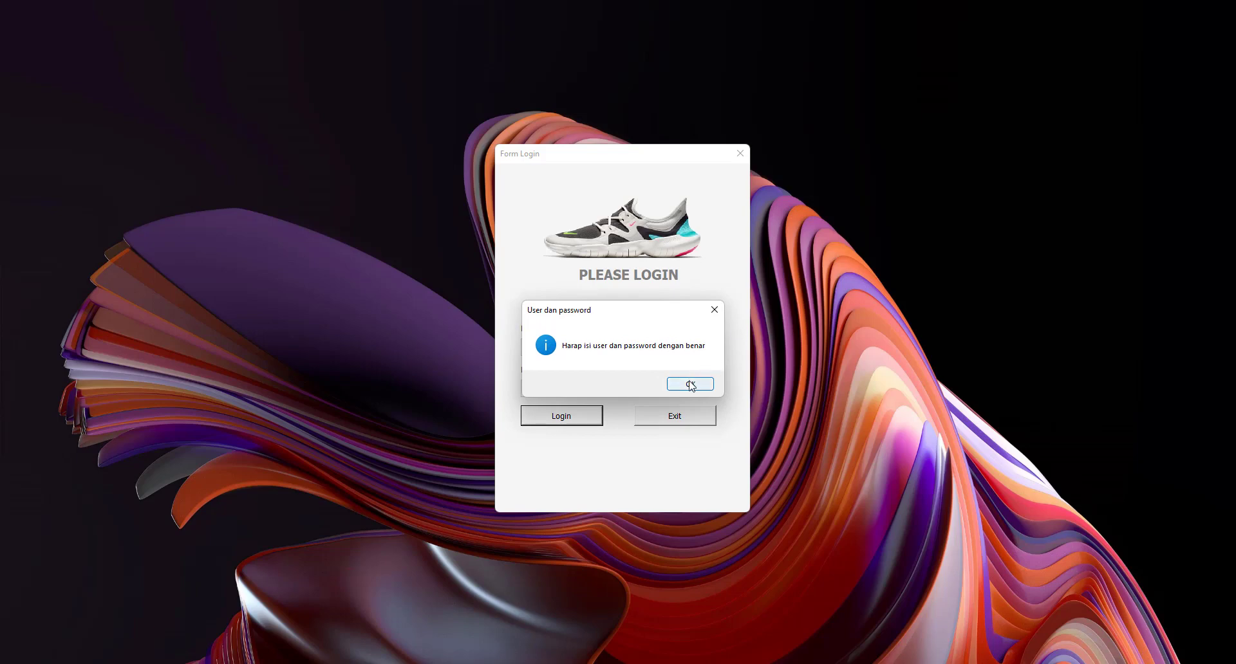
Dismiss the invalid-login warning and retype the correct password
left_click_drag(623, 312, 656, 243)
left_click(723, 314)
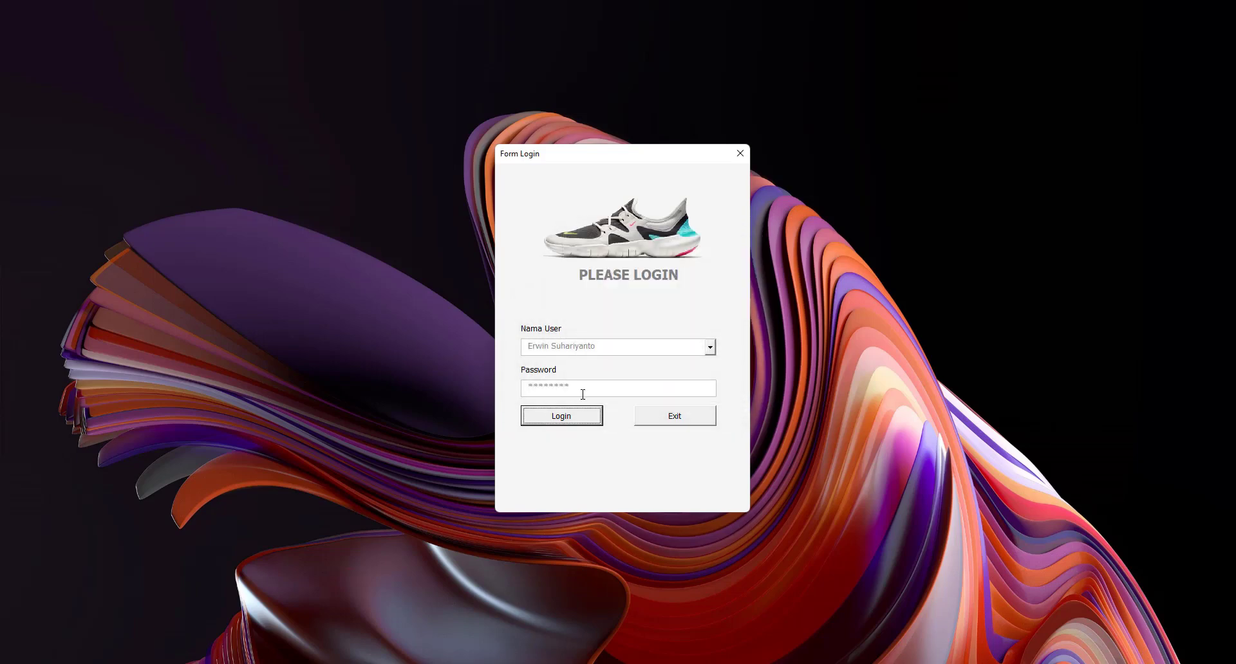
key("shift+Tab")
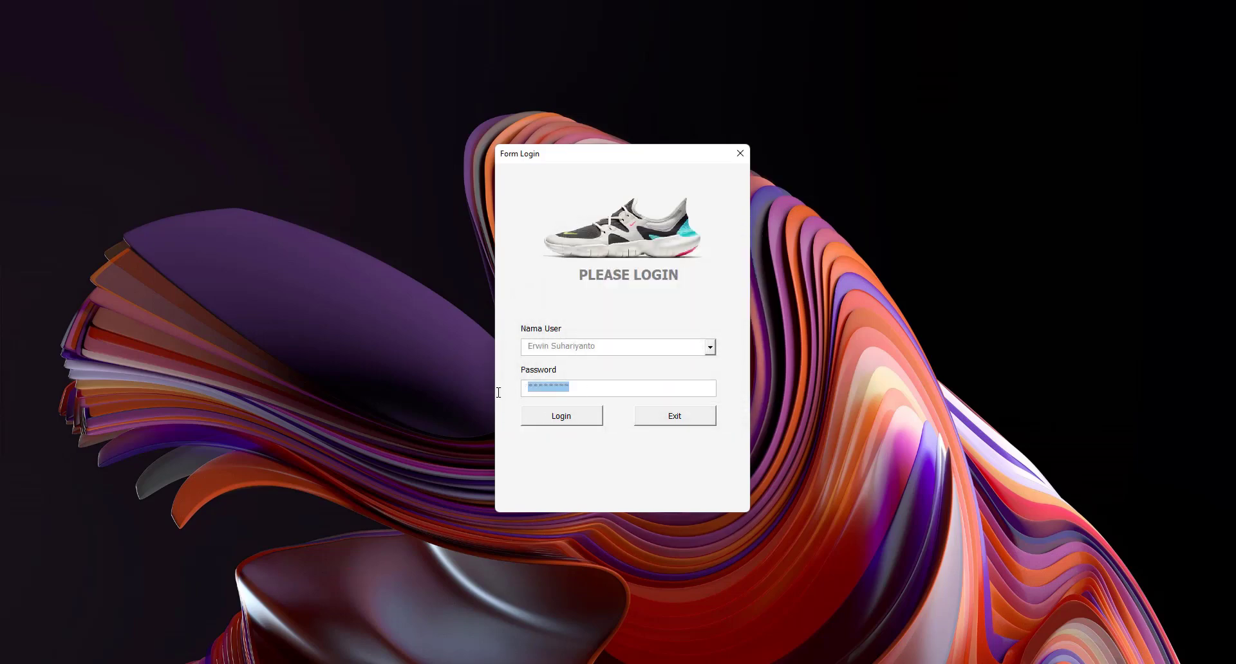
type("123456")
Log in with the corrected password and open the Products entry form
left_click(588, 419)
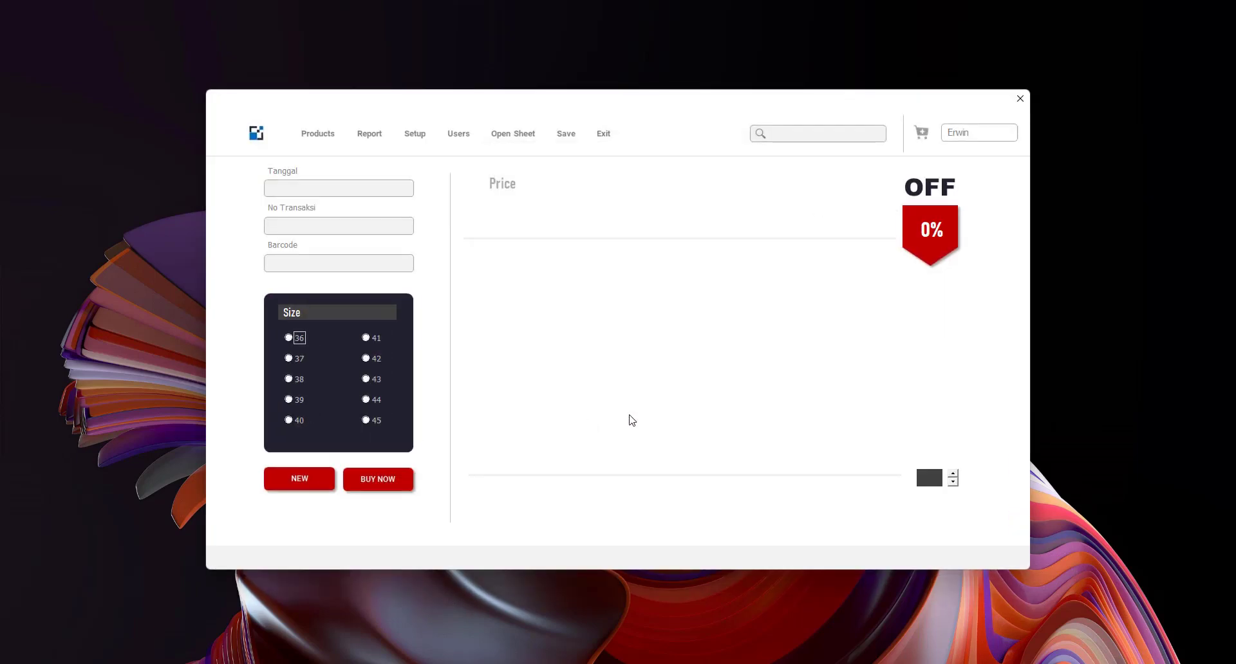
left_click_drag(669, 96, 703, 99)
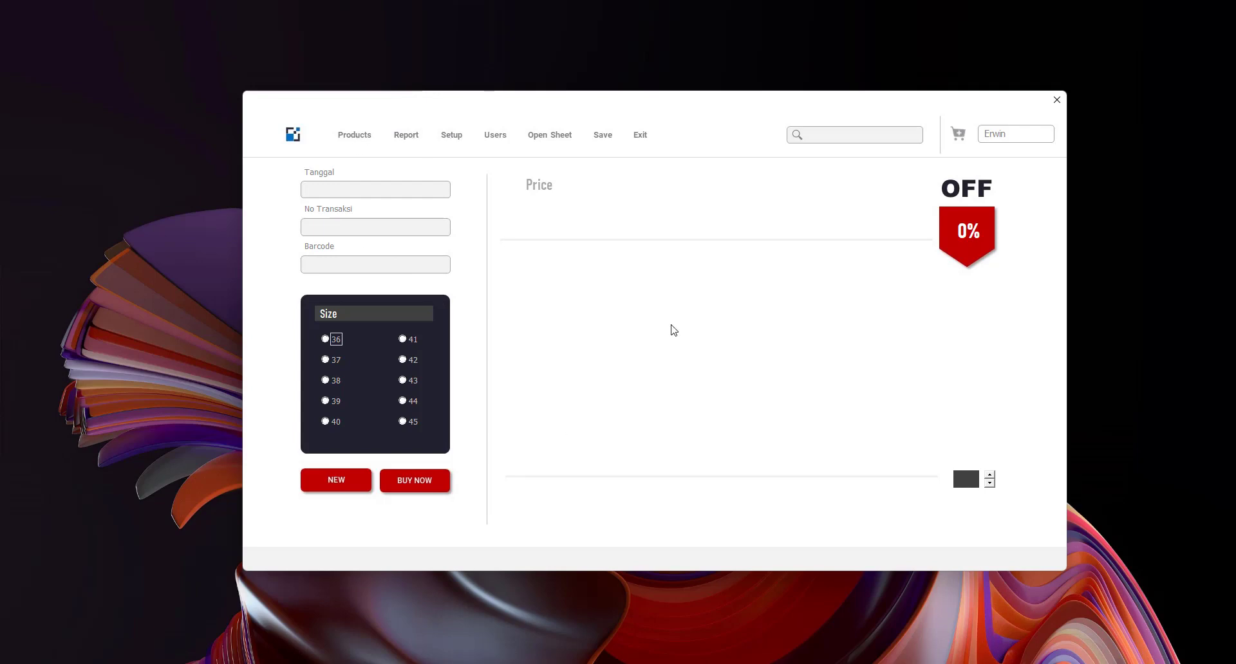
left_click(360, 136)
left_click_drag(580, 149, 646, 158)
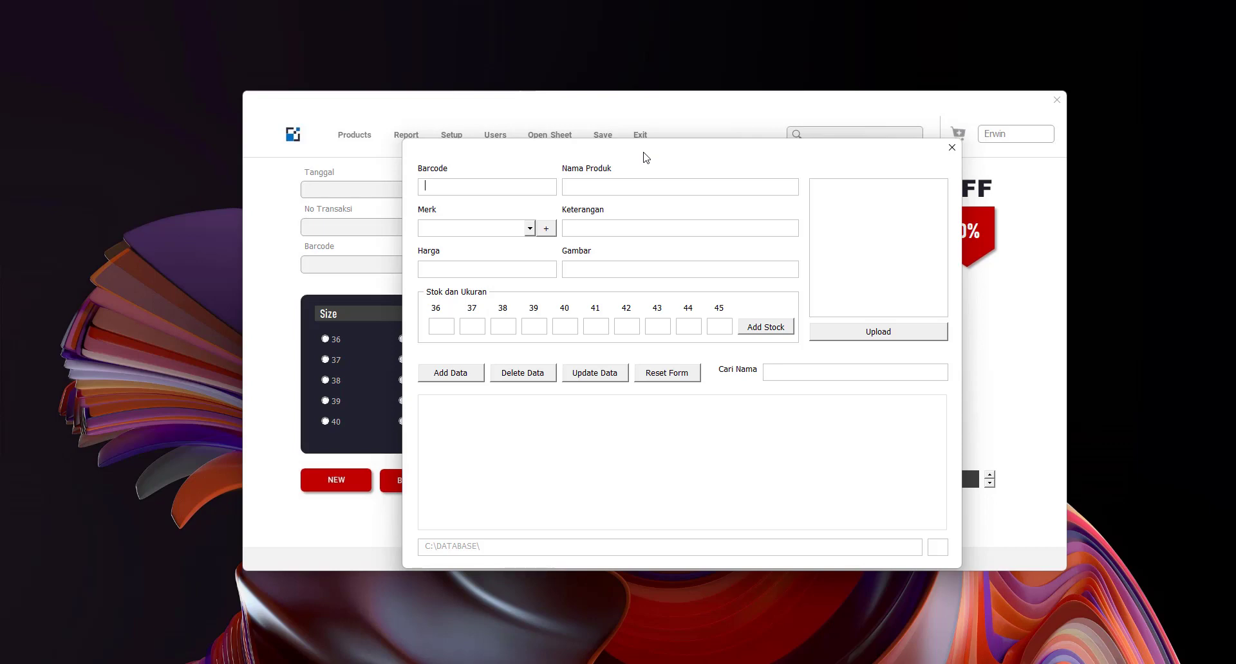
type("8997004760011")
key("Return")
type("Sepatu ")
type("Melarik")
type("an Diri")
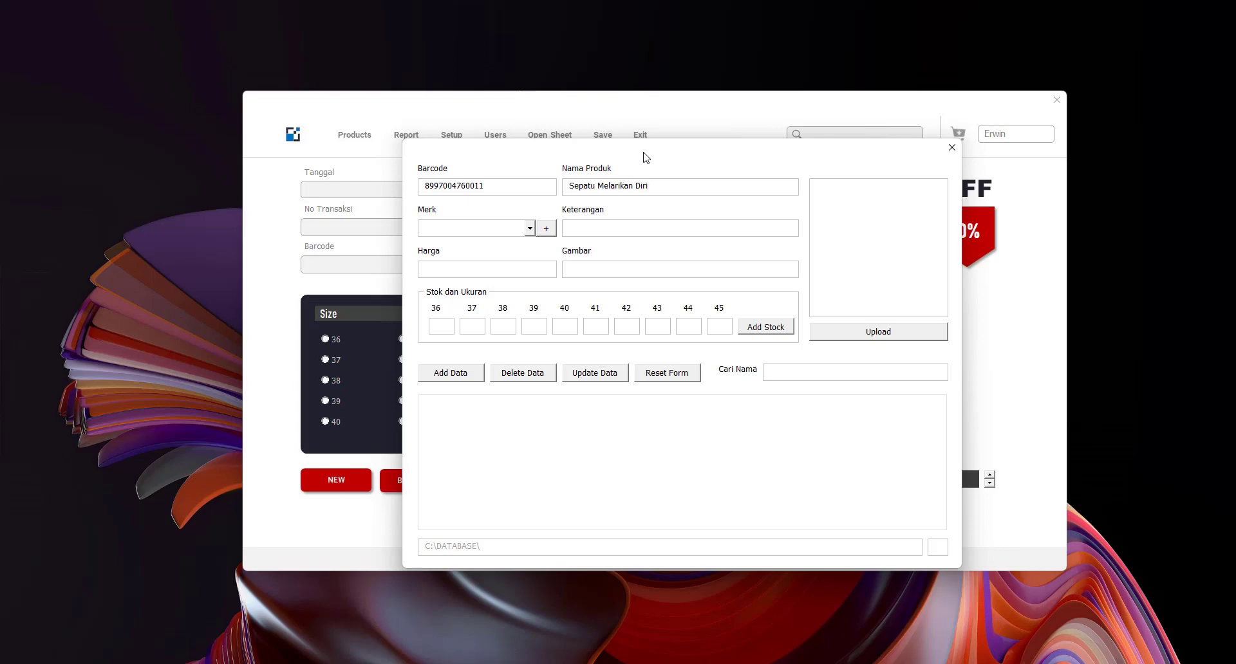
Look over the brand list and brand form, then choose New Balance as the brand
left_click(529, 229)
left_click(530, 230)
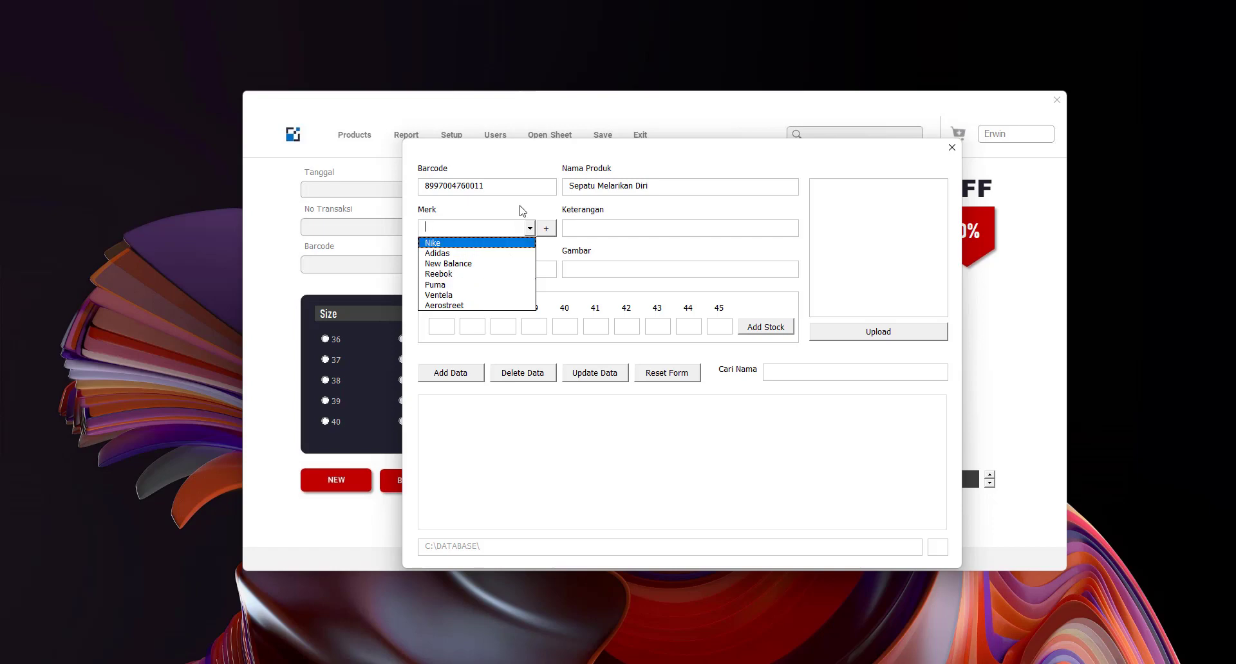
left_click(531, 210)
left_click(546, 228)
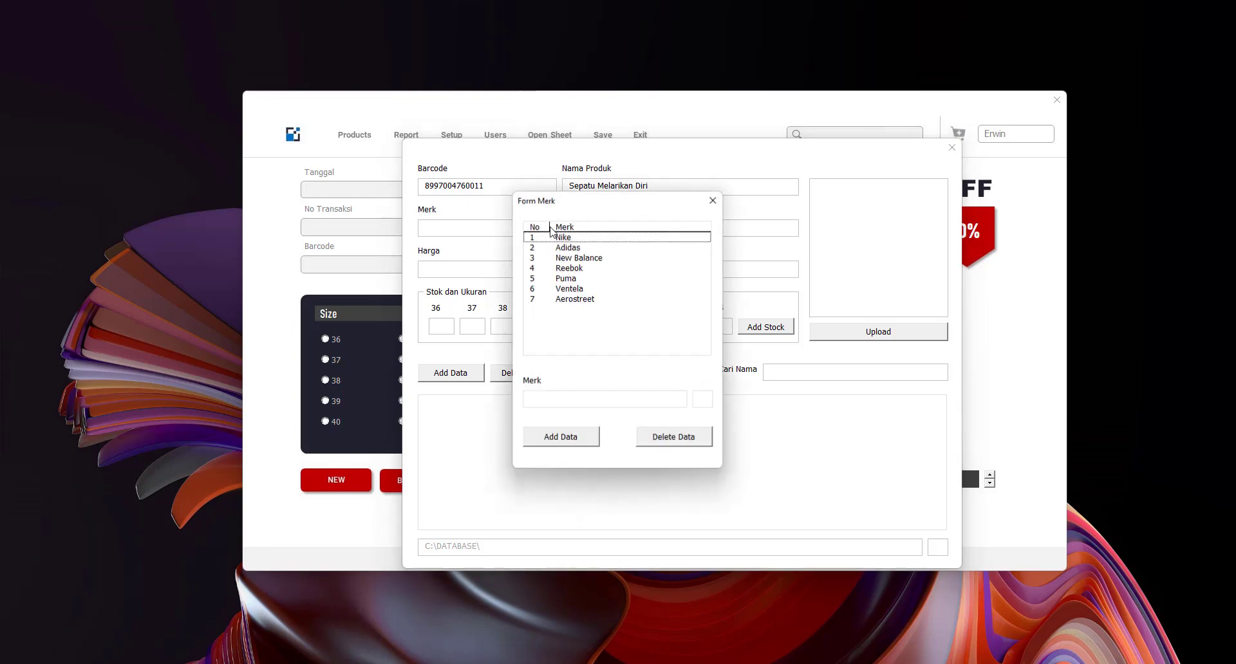
left_click_drag(585, 206, 604, 188)
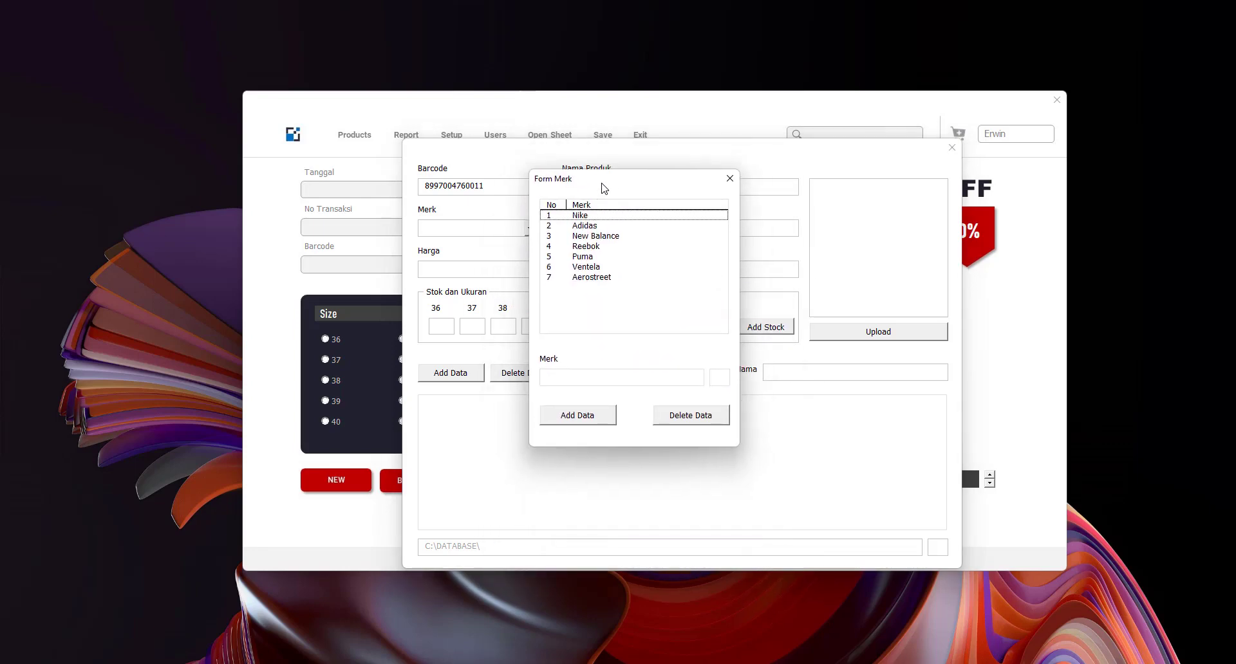
left_click(730, 179)
left_click(529, 229)
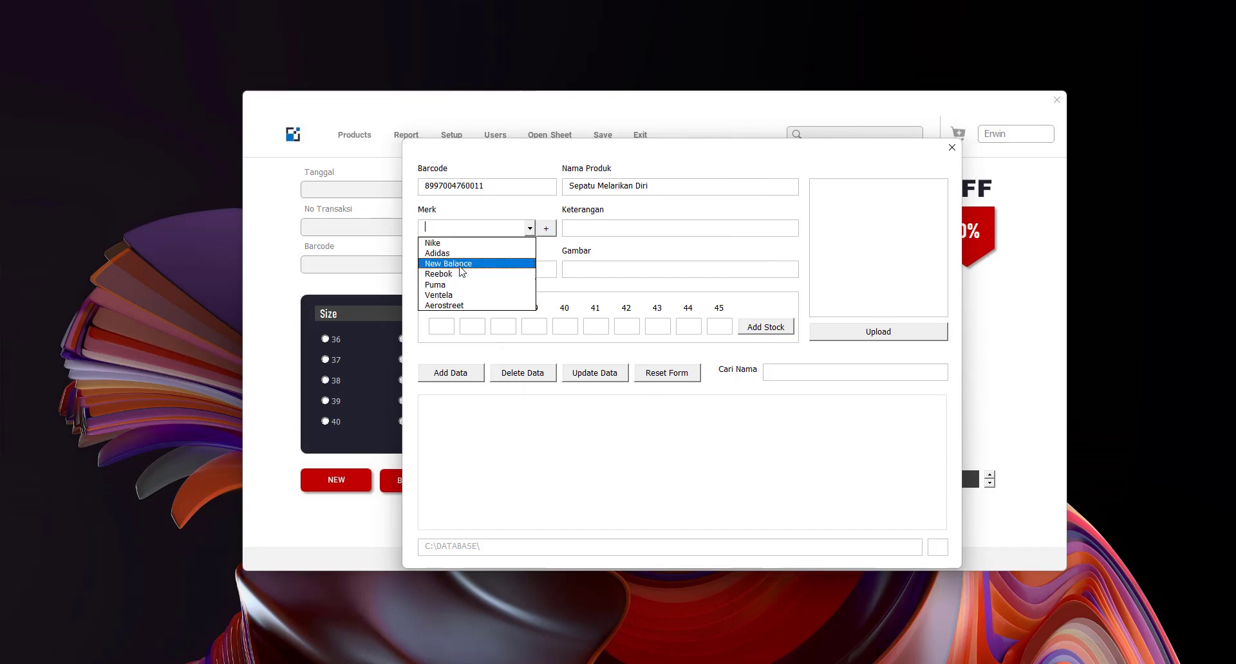
left_click(460, 265)
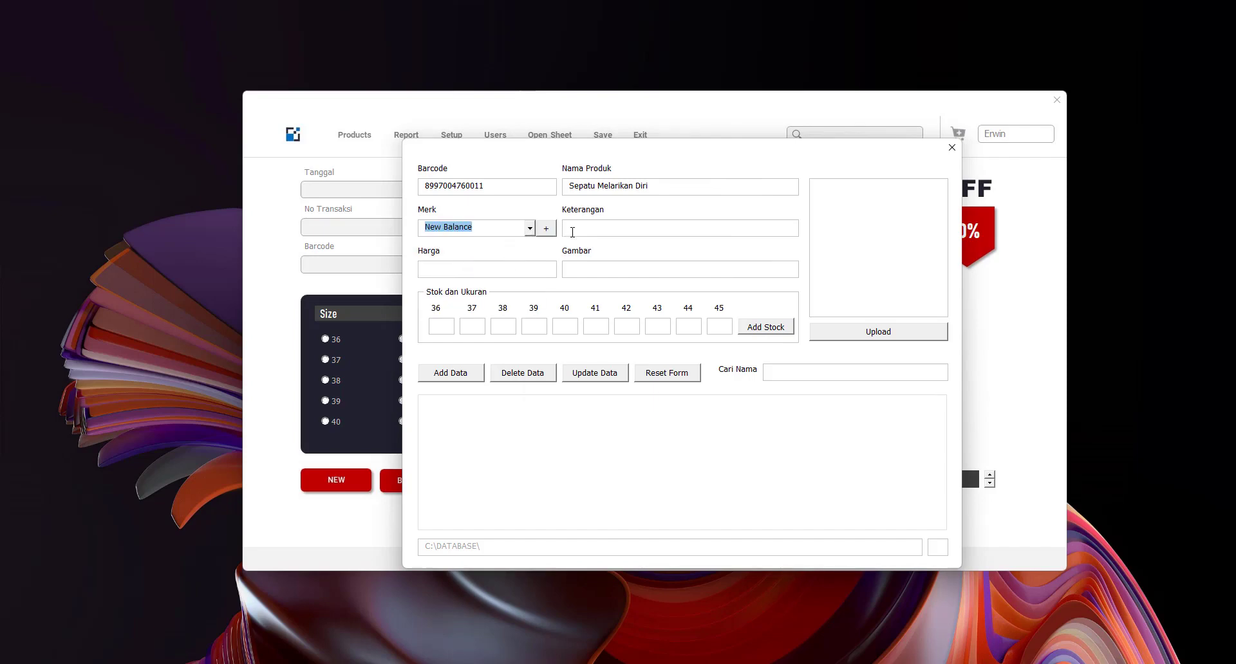
left_click(582, 227)
Paste the Lorem ipsum line from Notepad as the description and set the price to 350000
key("alt+Tab")
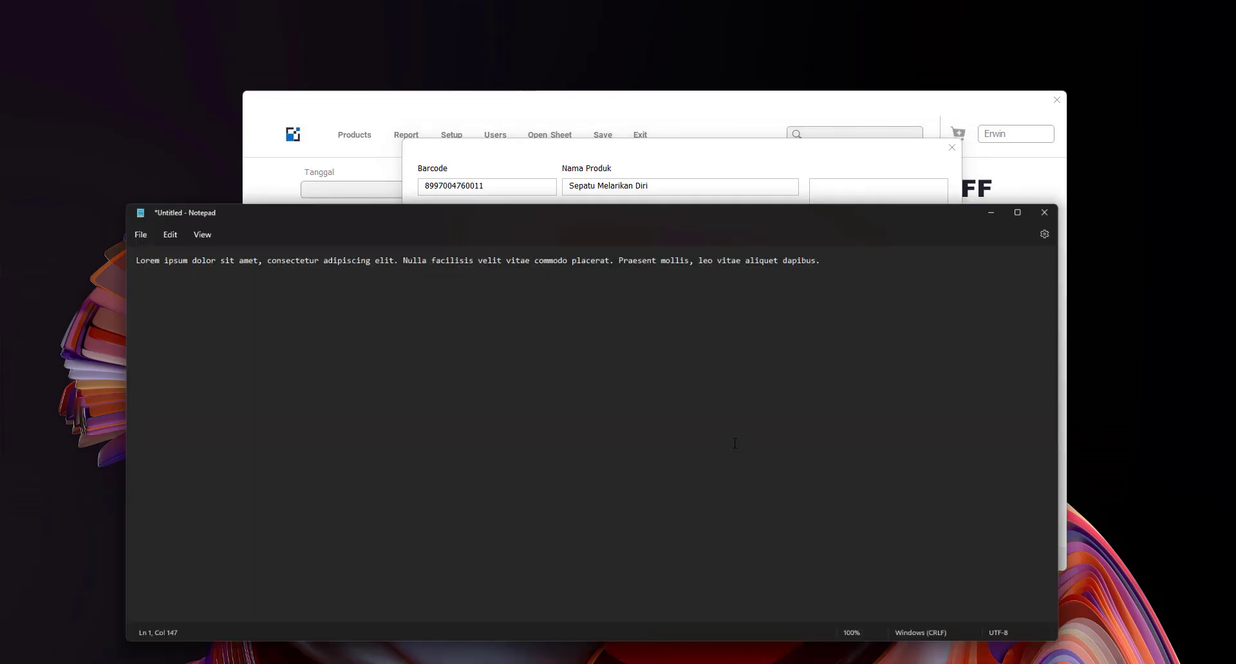
left_click_drag(844, 225, 77, 234)
key("ctrl+c")
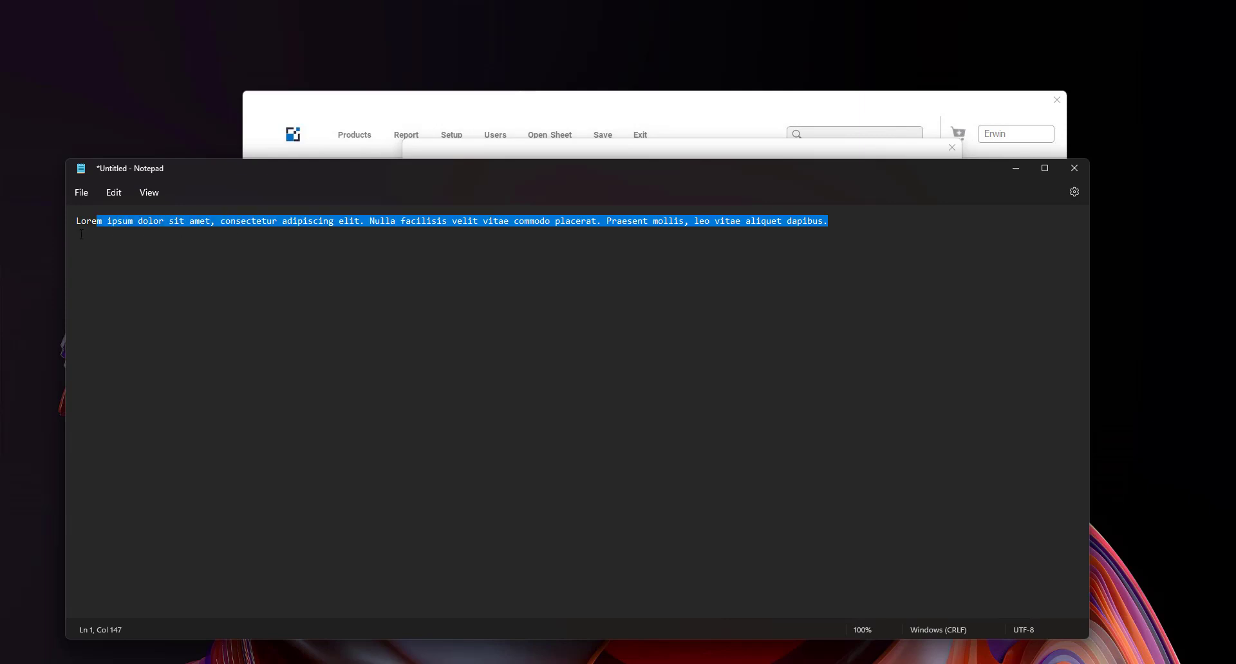
left_click(672, 99)
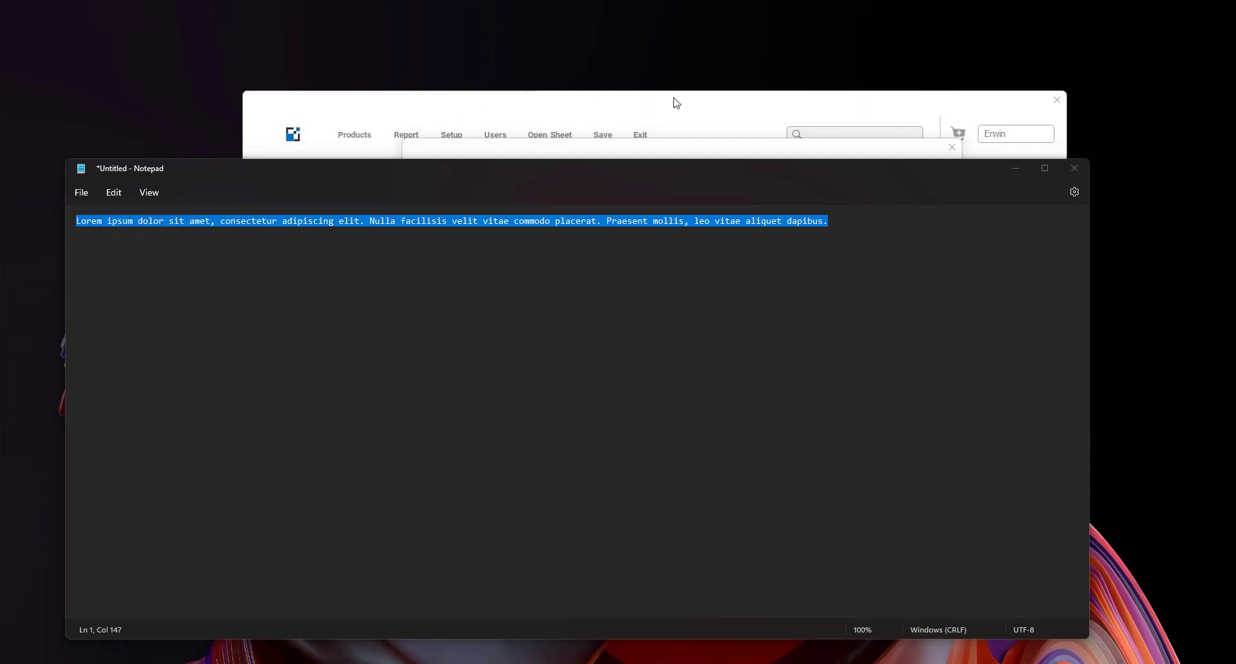
left_click(1025, 171)
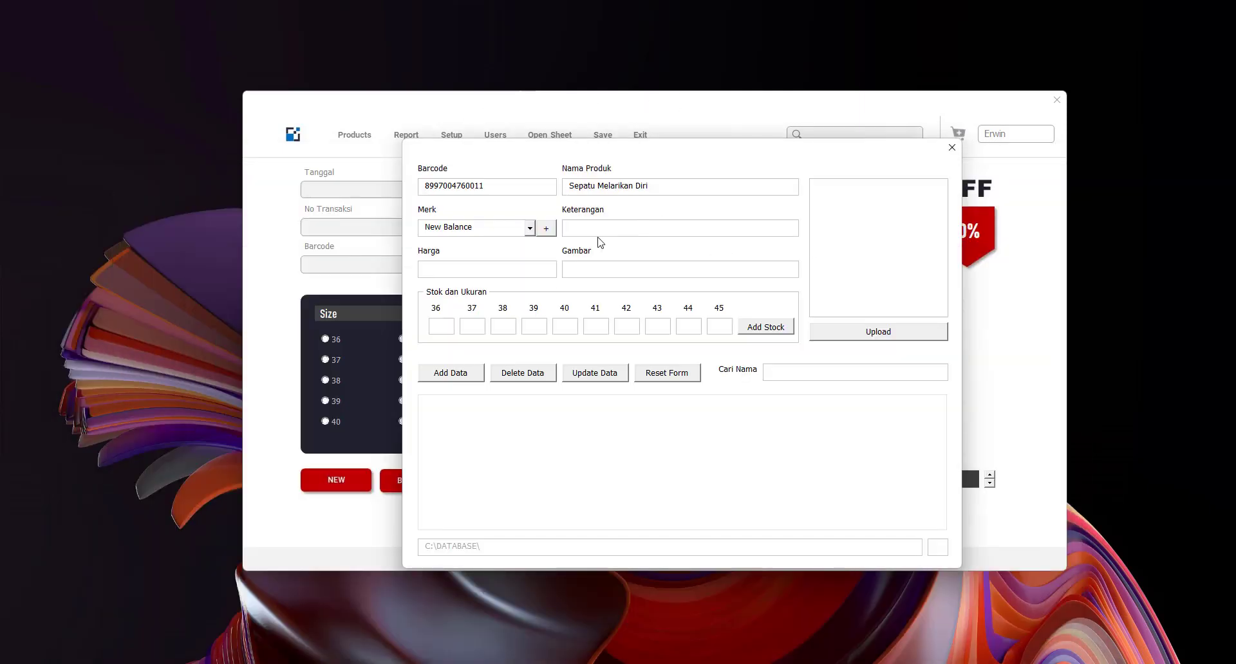
key("ctrl+v")
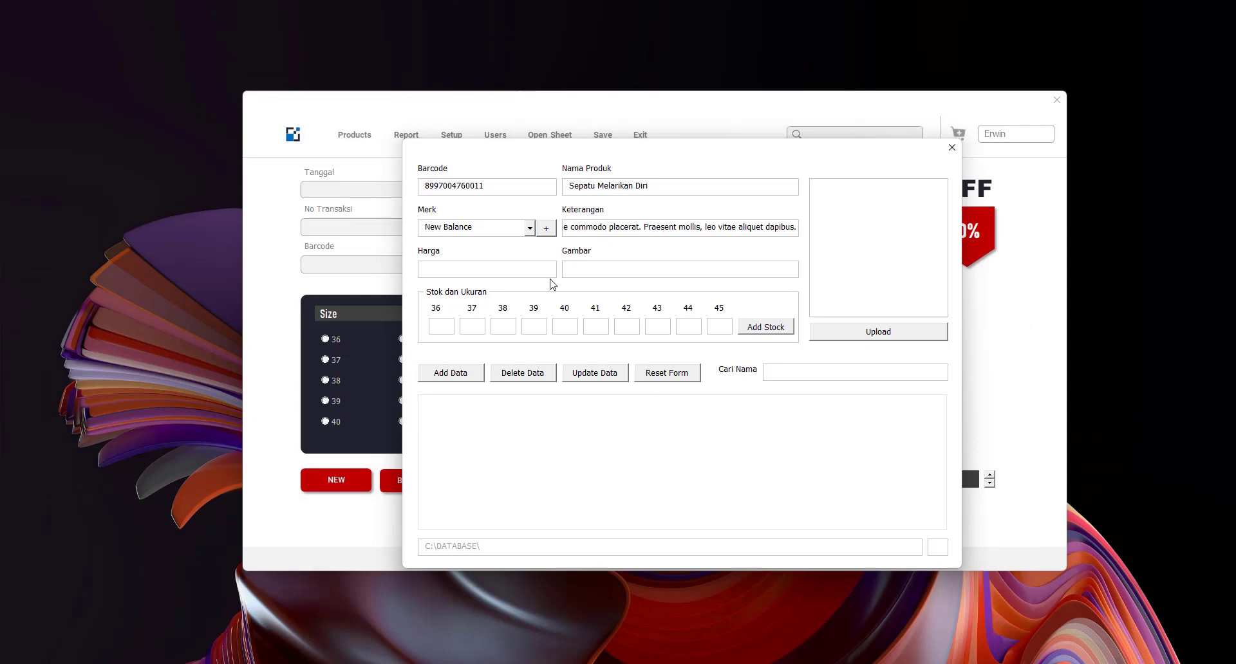
left_click(525, 271)
type("0000")
Load SEPATU 1 from D:\TUTORIAL EXCEL\APLIKASI KASIR SEPATU\BAHAN PRODUK as the product image
left_click(869, 332)
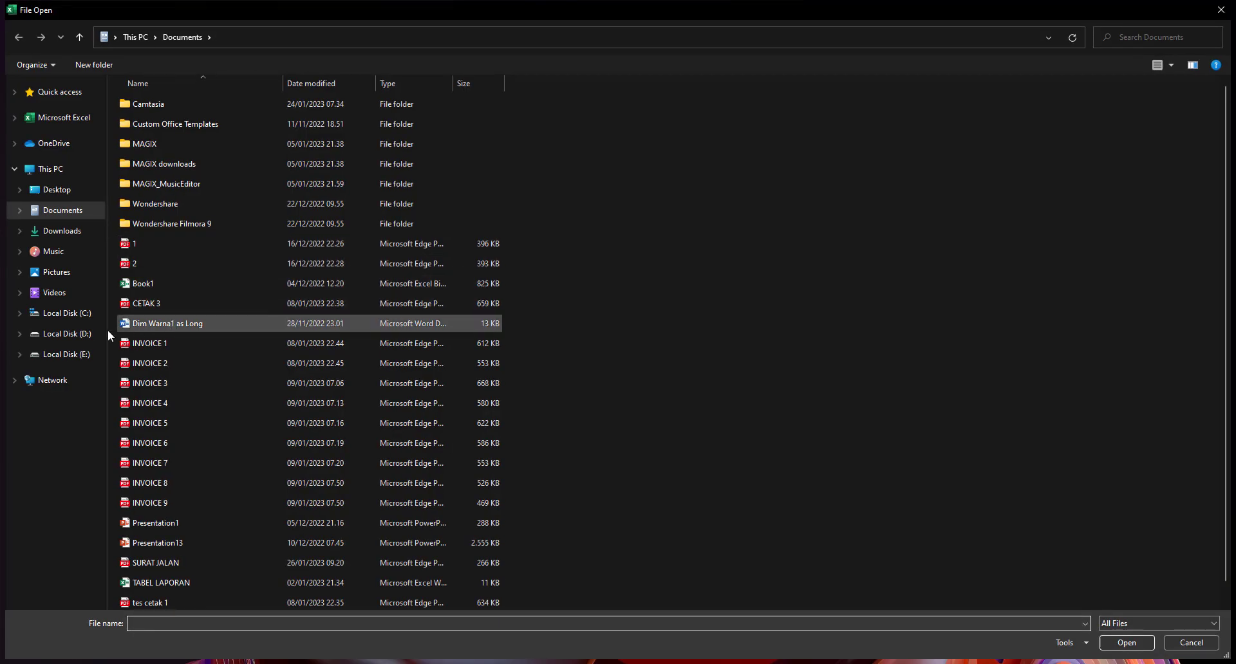
left_click(68, 334)
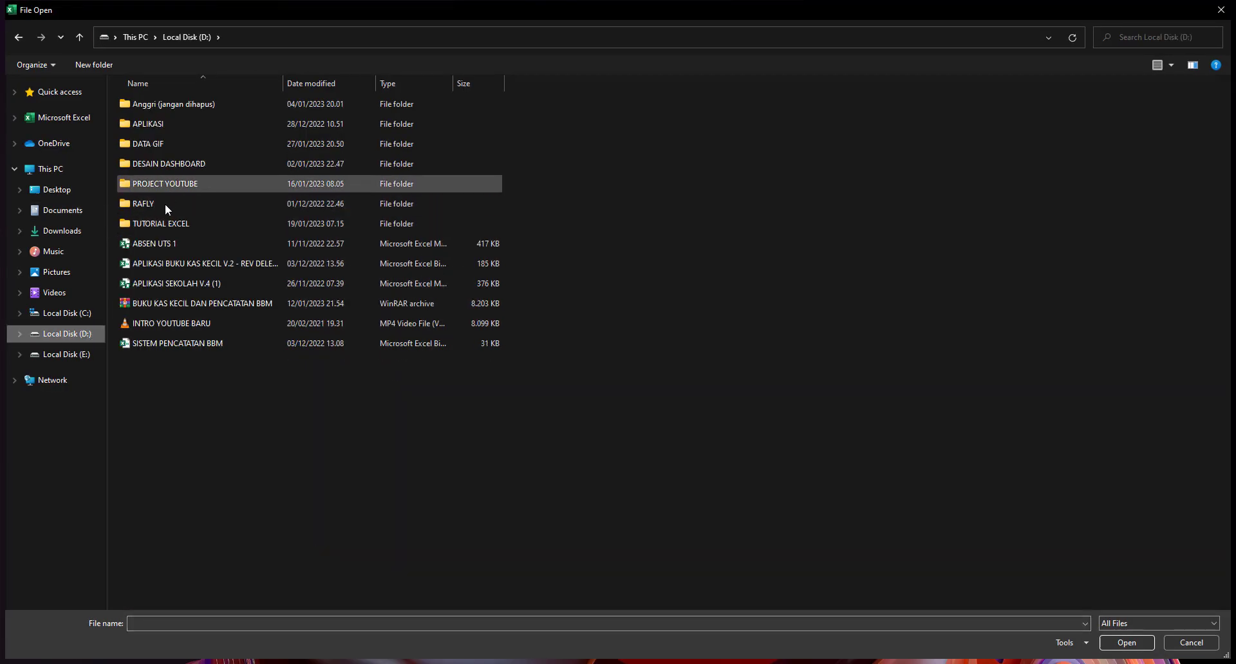
double_click(161, 223)
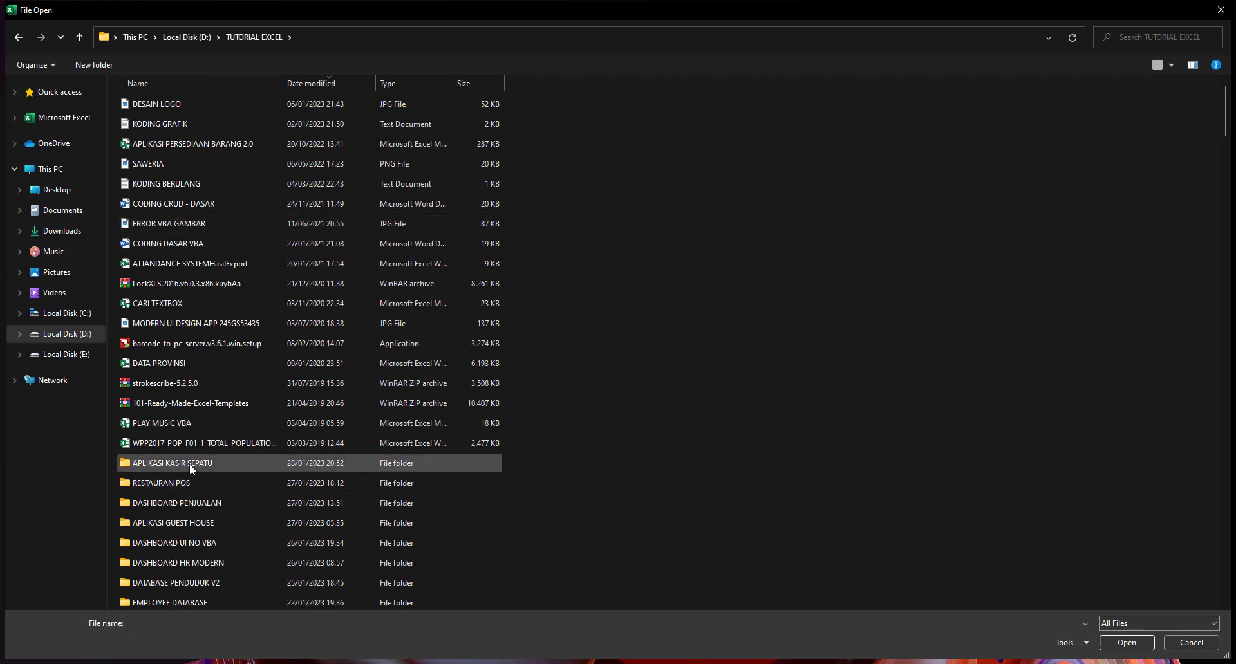
double_click(190, 463)
double_click(182, 106)
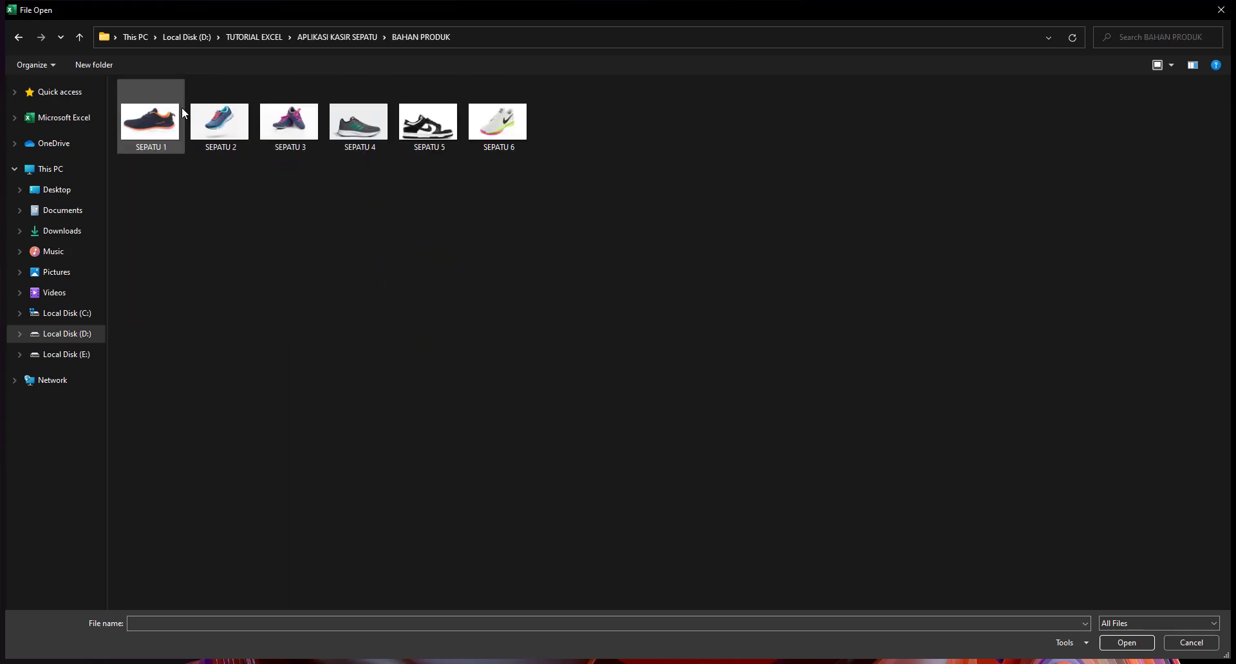
left_click(166, 138)
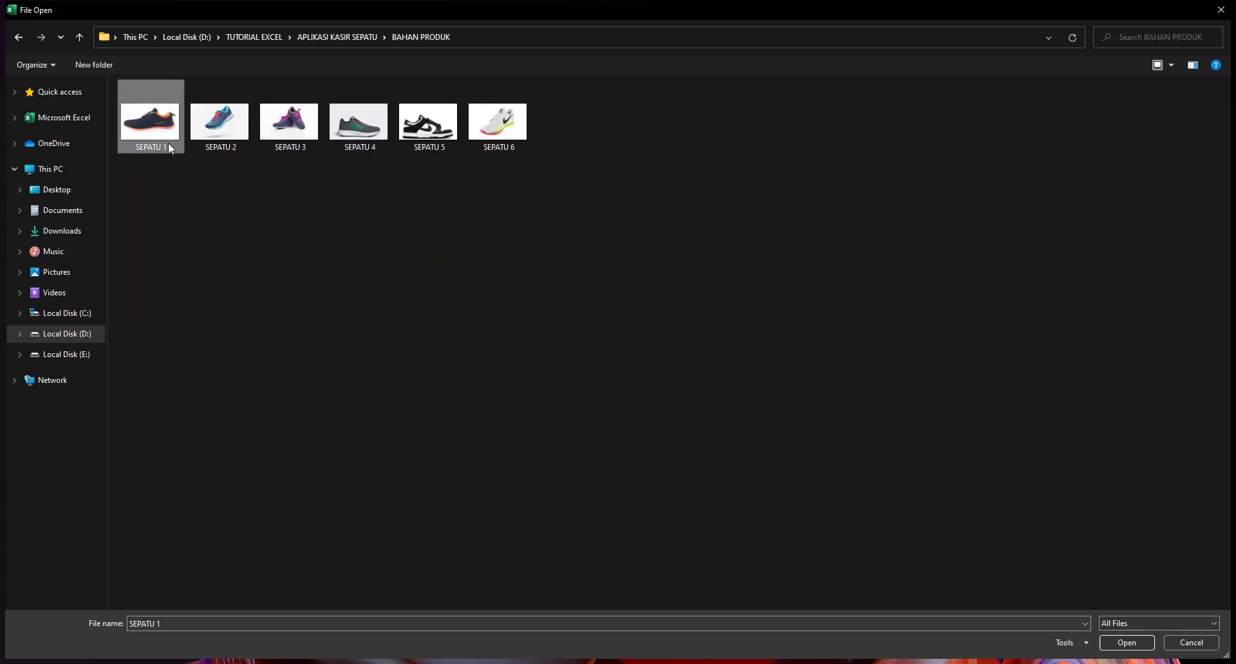
left_click(1126, 642)
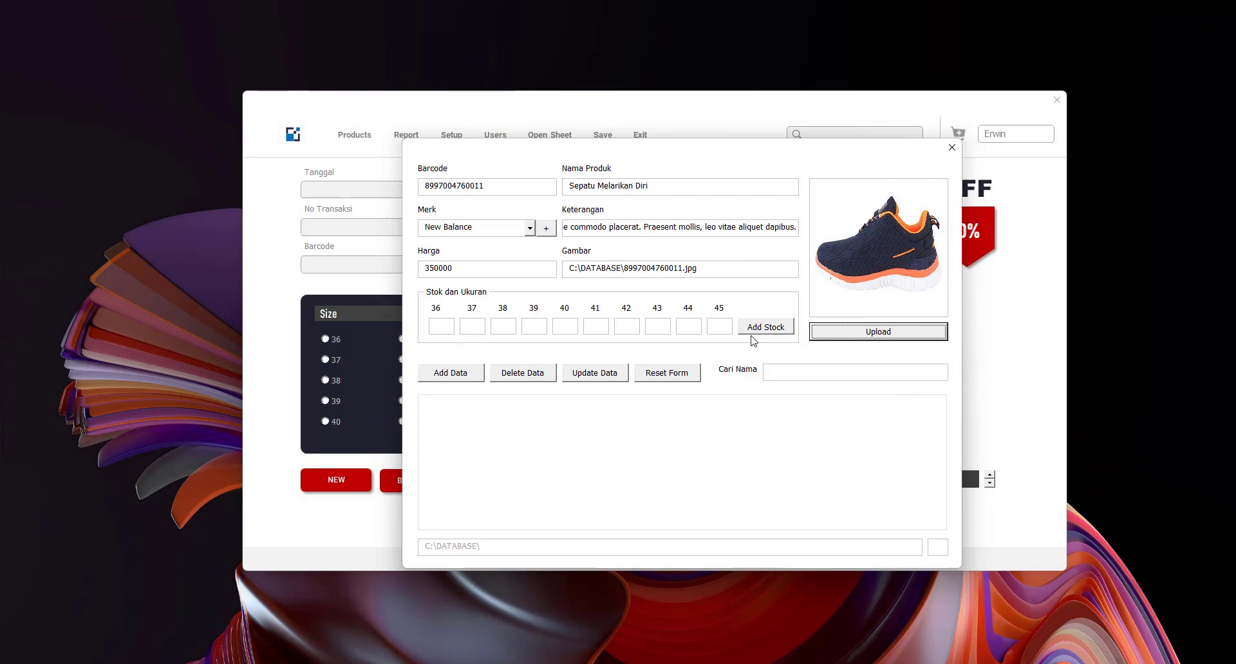
Enter a stock of 2 for each size from 36 to 45
left_click(444, 327)
type("2")
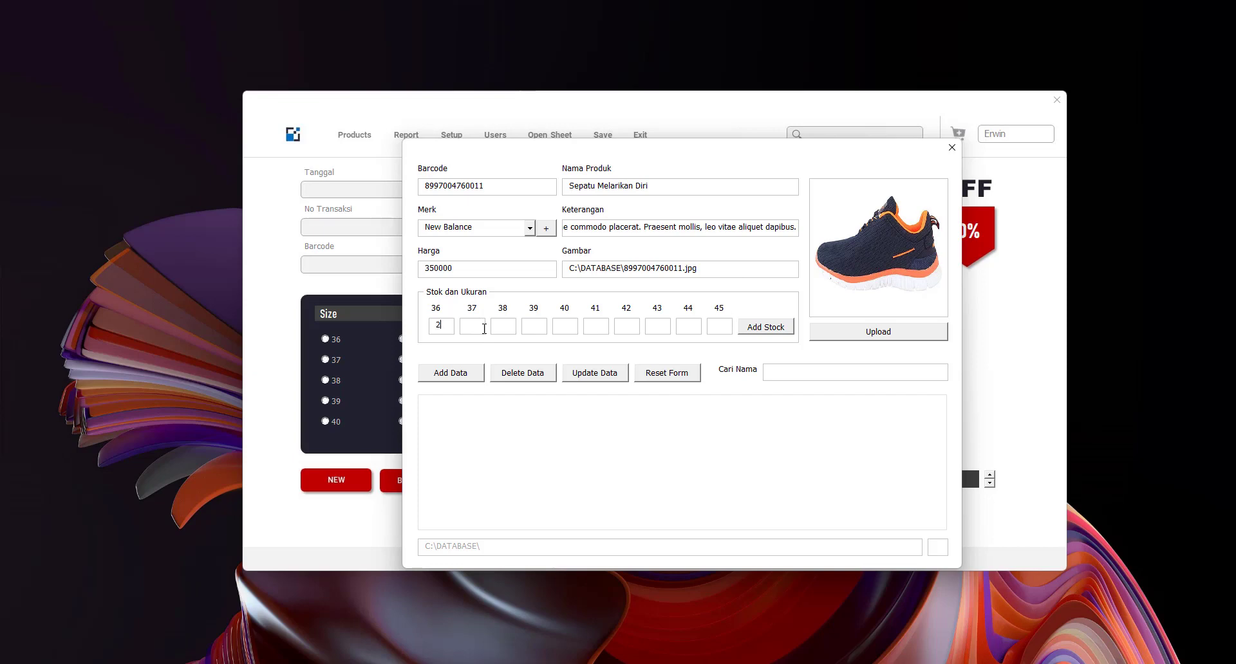
left_click(483, 322)
type("2")
type("2")
left_click(524, 328)
type("2")
left_click(565, 329)
type("2")
left_click(596, 329)
type("2")
left_click(624, 326)
type("2")
left_click(725, 326)
type("2")
Add the product to the table, confirm, and select its row
left_click(462, 379)
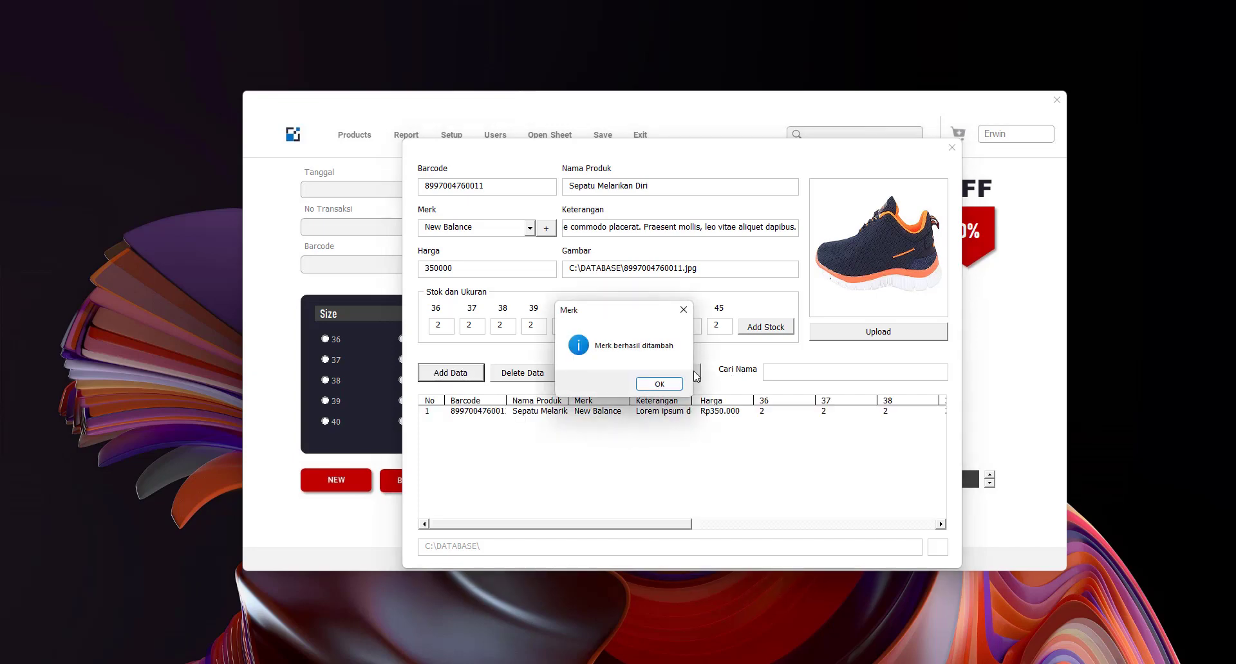
left_click(662, 384)
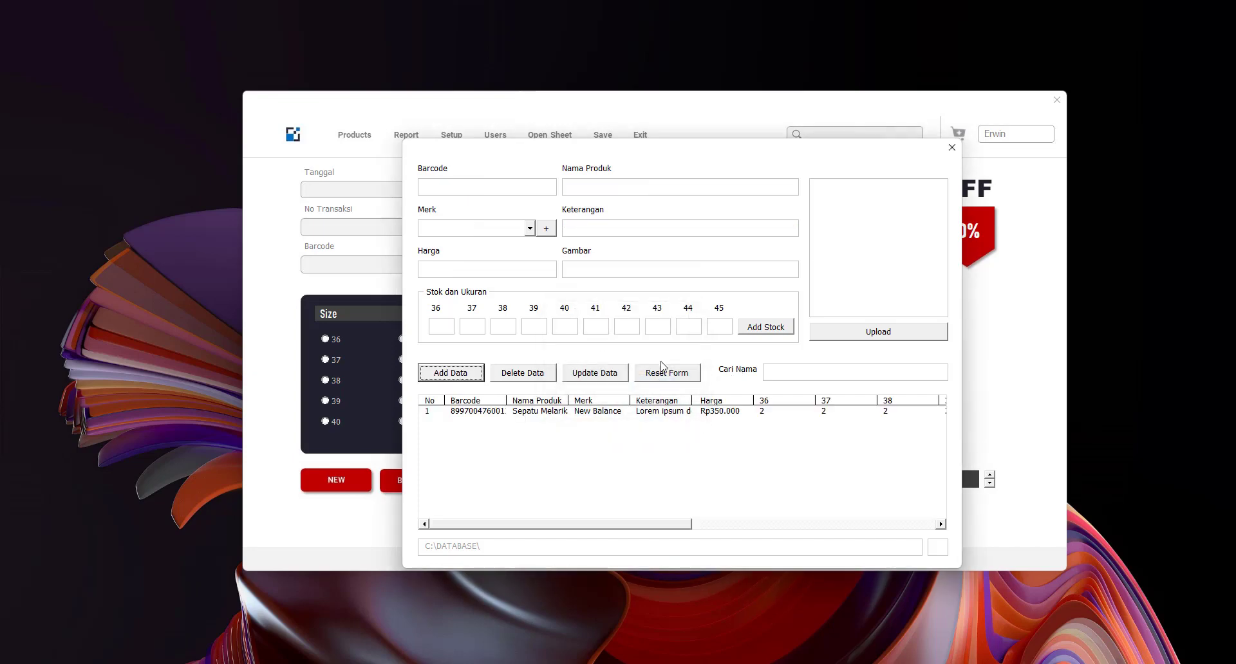
left_click(717, 412)
left_click_drag(683, 527, 641, 533)
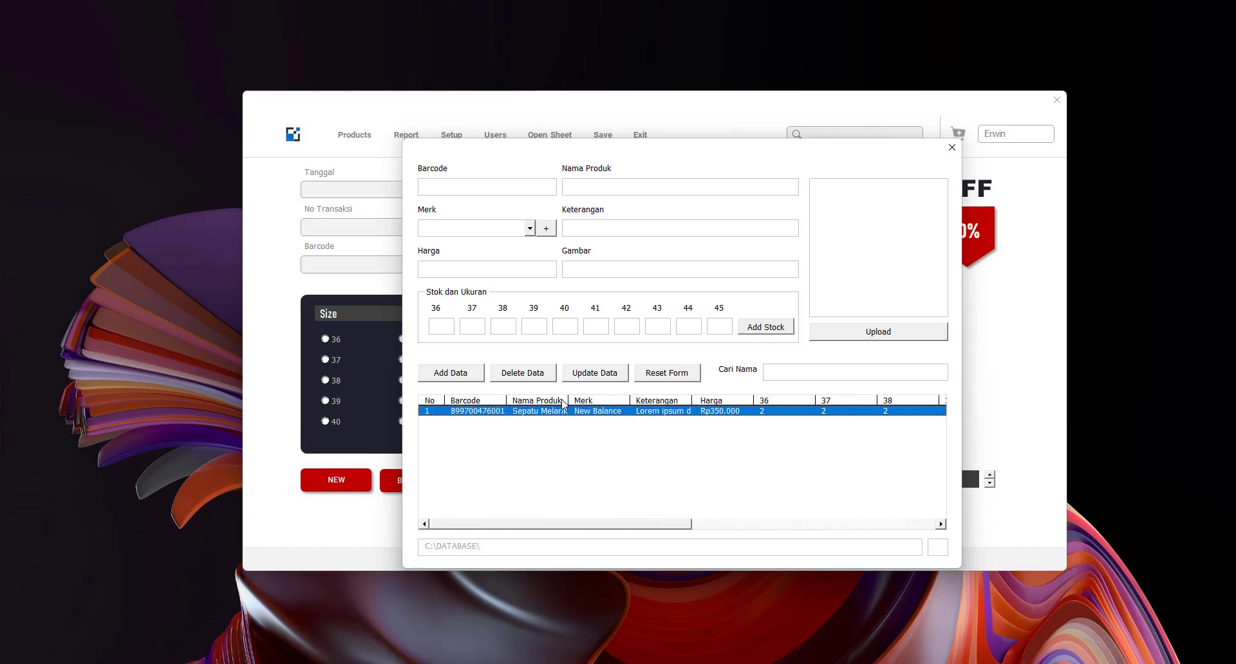
left_click(510, 187)
type("6972889771170")
key("Return")
type("epa")
type("tu Mel")
type("omp")
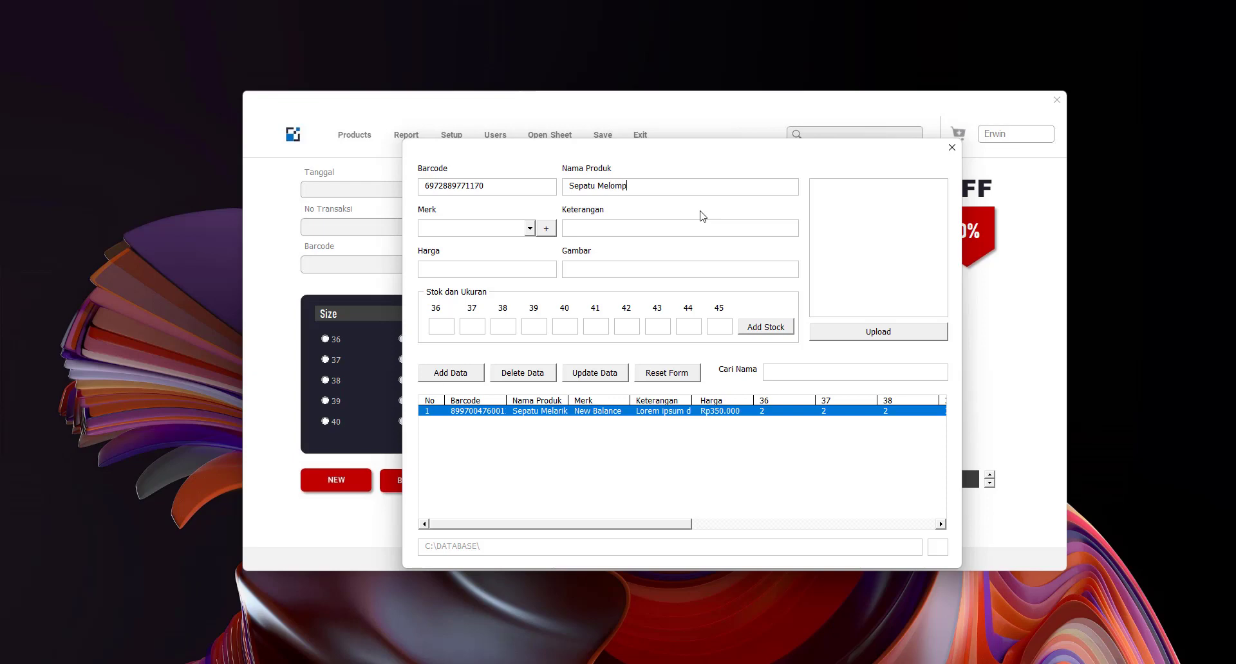
type(" Leno")
type("Tinggi")
Choose Adidas, paste the description, set the price to 450000 and load the SEPATU 3 photo
left_click(531, 230)
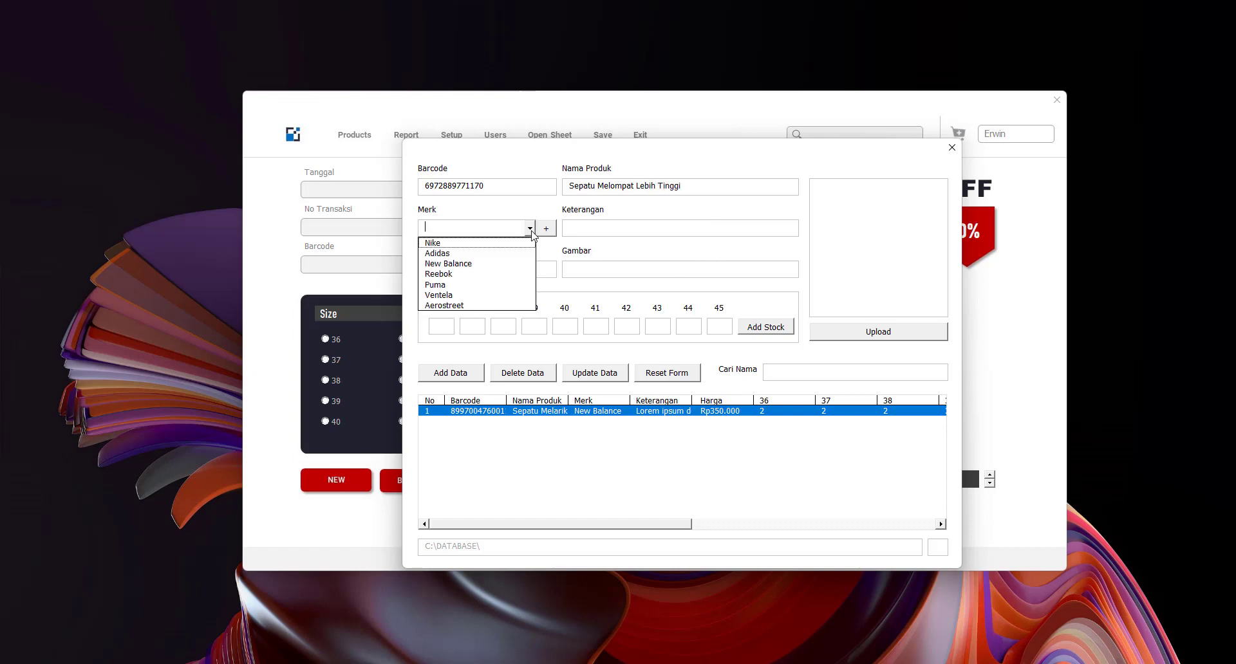
left_click(493, 253)
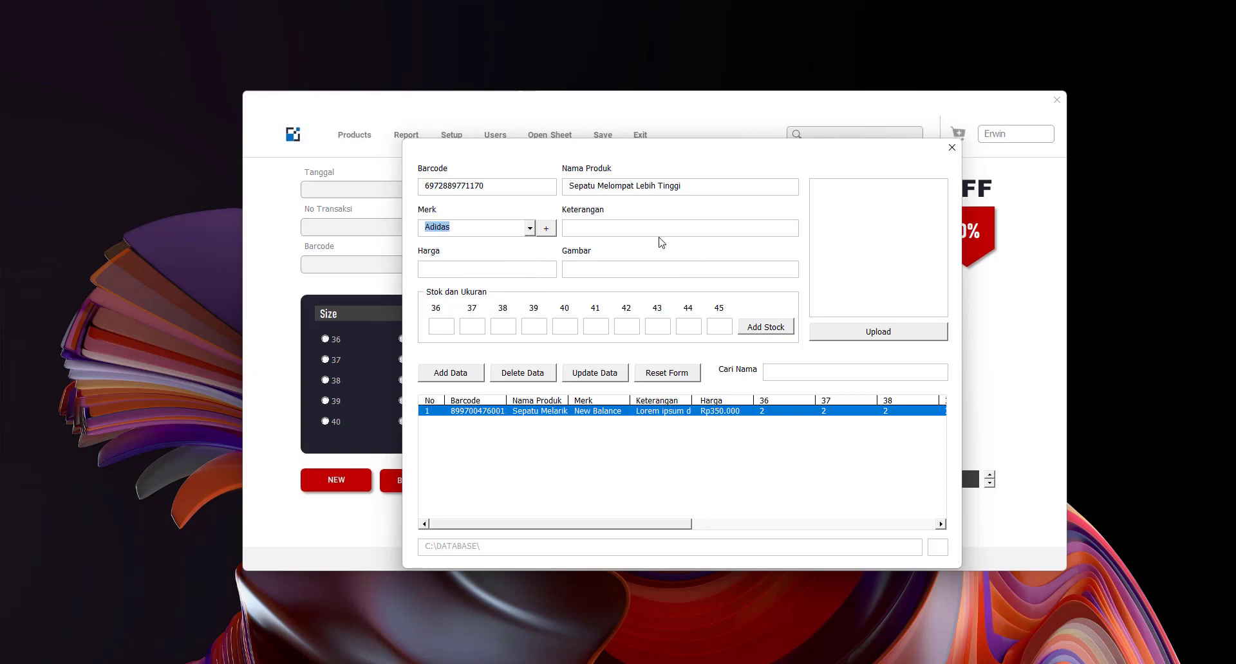
left_click(617, 230)
key("ctrl+v")
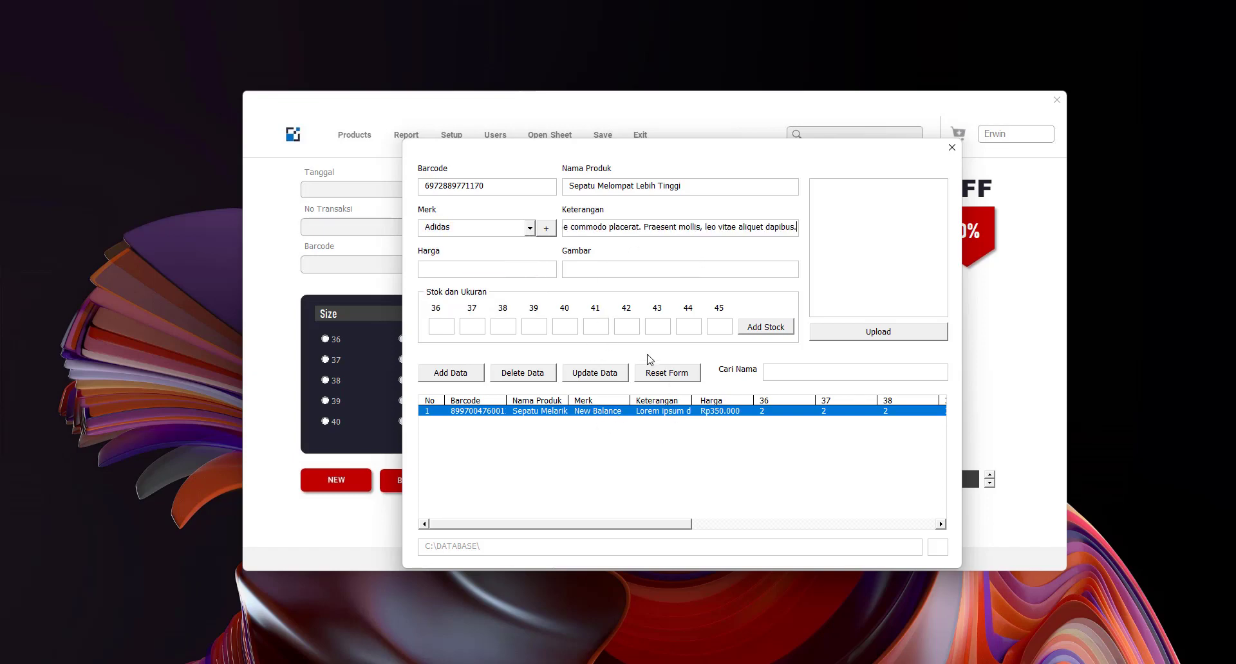
left_click(452, 268)
type("450000")
left_click(890, 332)
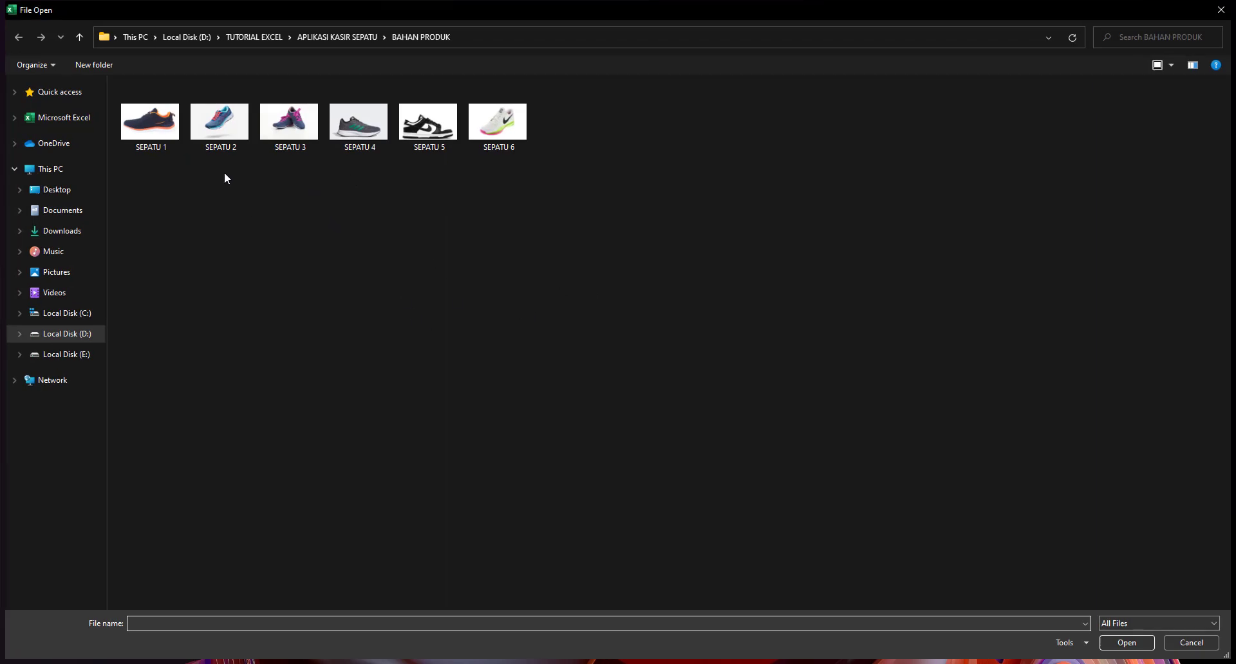
left_click(297, 132)
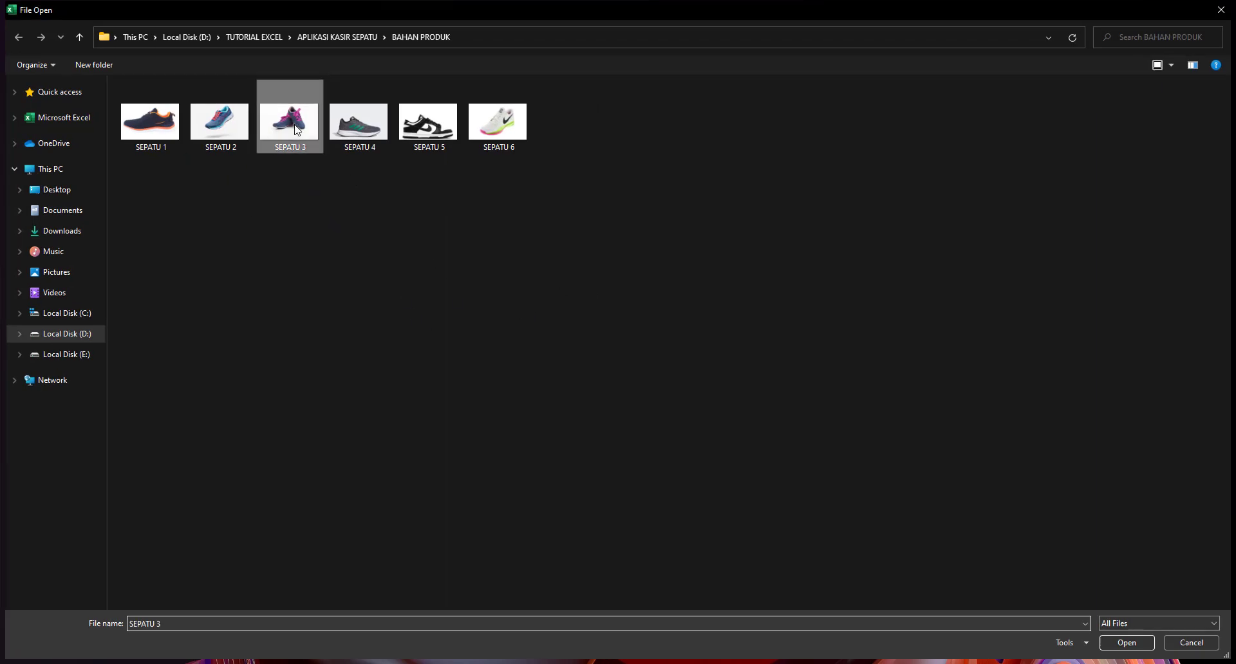
left_click(1125, 644)
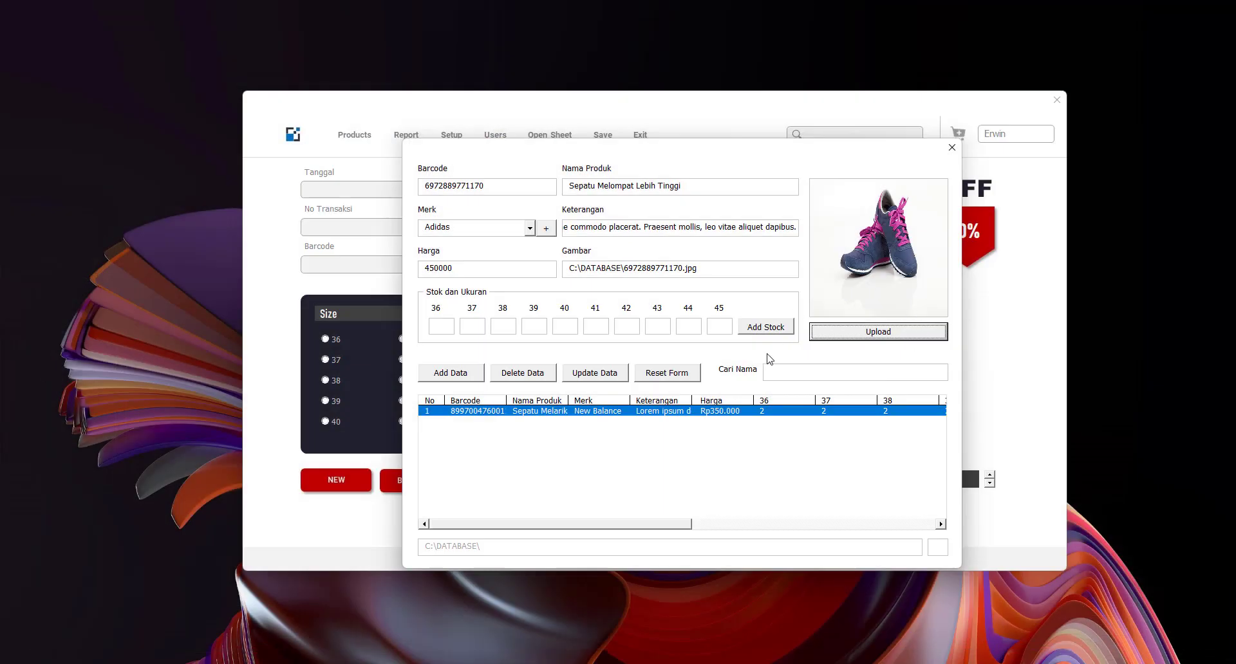
Enter stock for the smaller sizes: 3, 2, 2, 2
left_click(430, 329)
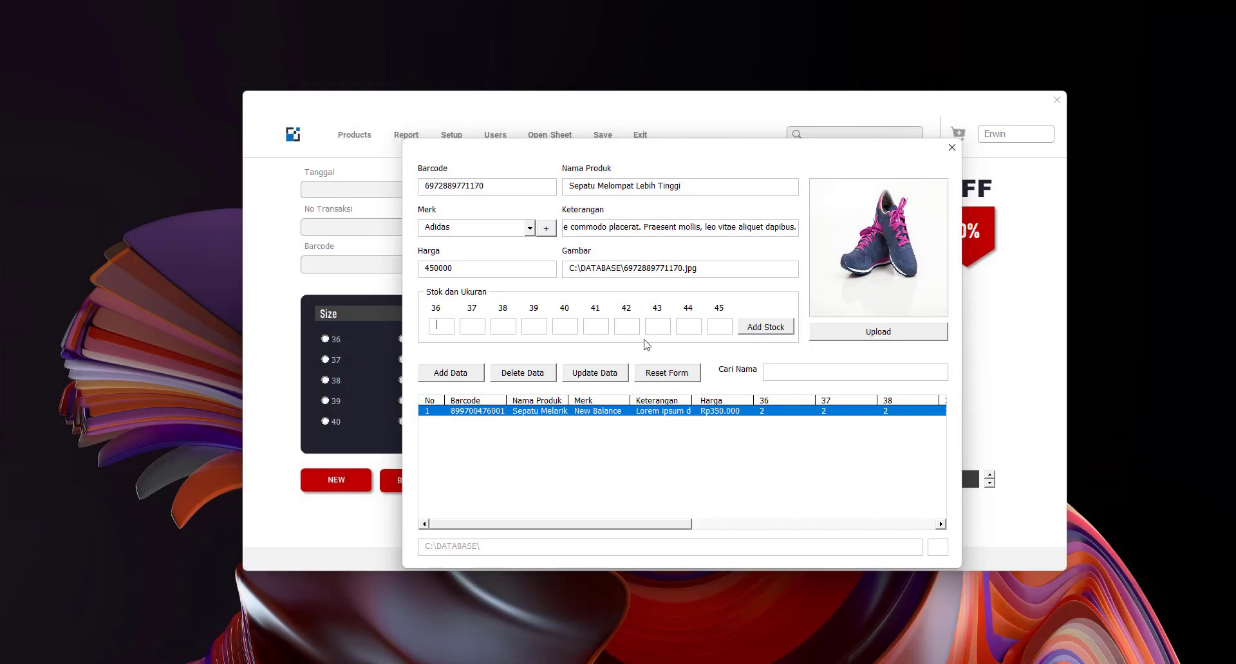
type("3")
left_click(473, 329)
left_click(526, 327)
type("2")
left_click(566, 326)
type("2")
left_click(586, 327)
type("2")
Enter stock 1, 0, 2, 1 for the larger sizes and add the product to the table
left_click(614, 329)
type("1")
left_click(649, 332)
type("0")
left_click(685, 327)
type("2")
left_click(722, 327)
type("1")
left_click(461, 379)
left_click(658, 386)
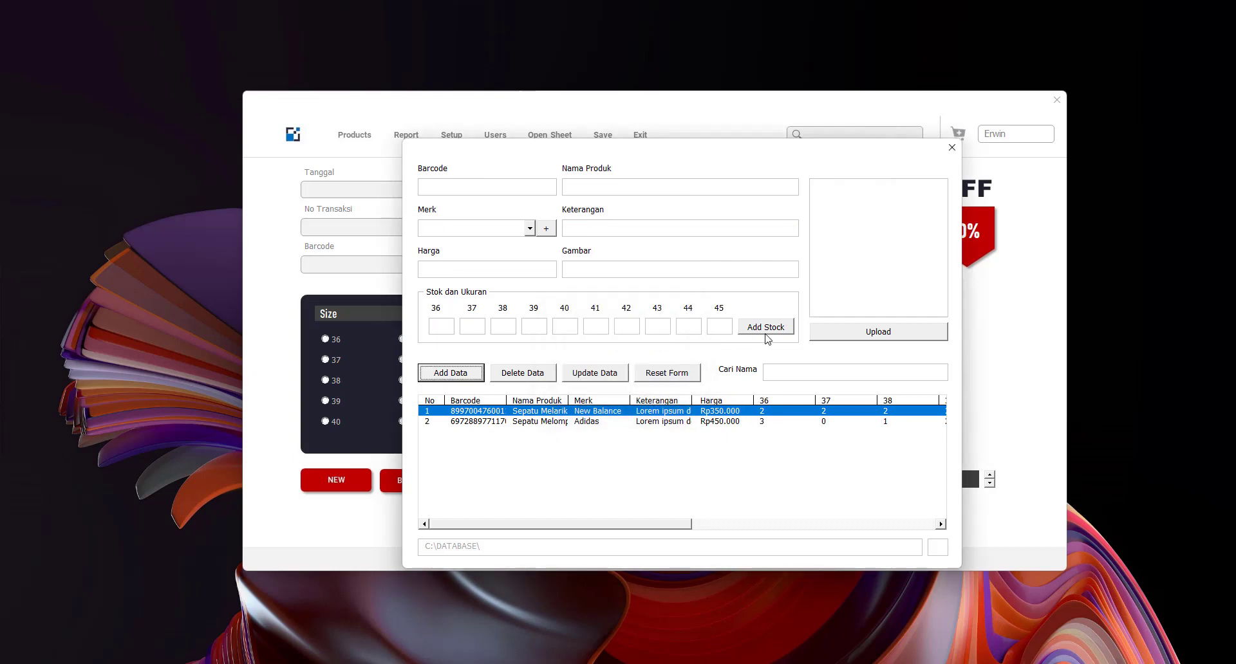
Load Sepatu Melarikan Diri and save a top-up of 2 for every size
left_click(623, 413)
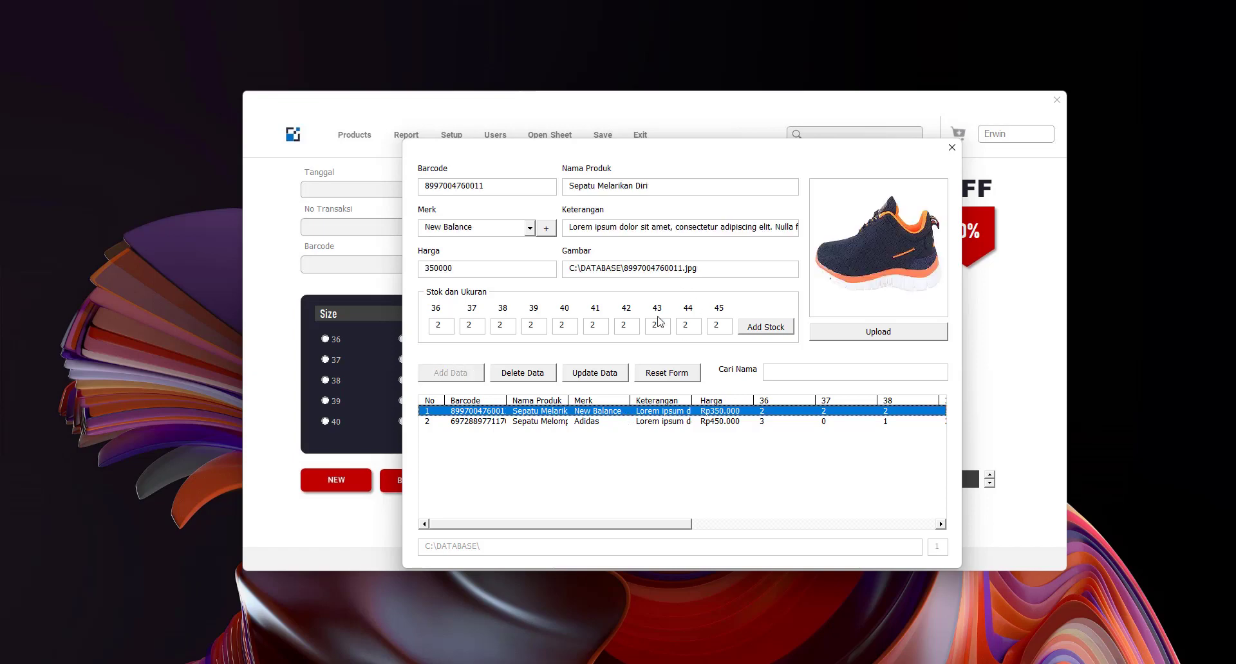
left_click(769, 329)
left_click_drag(640, 176, 741, 166)
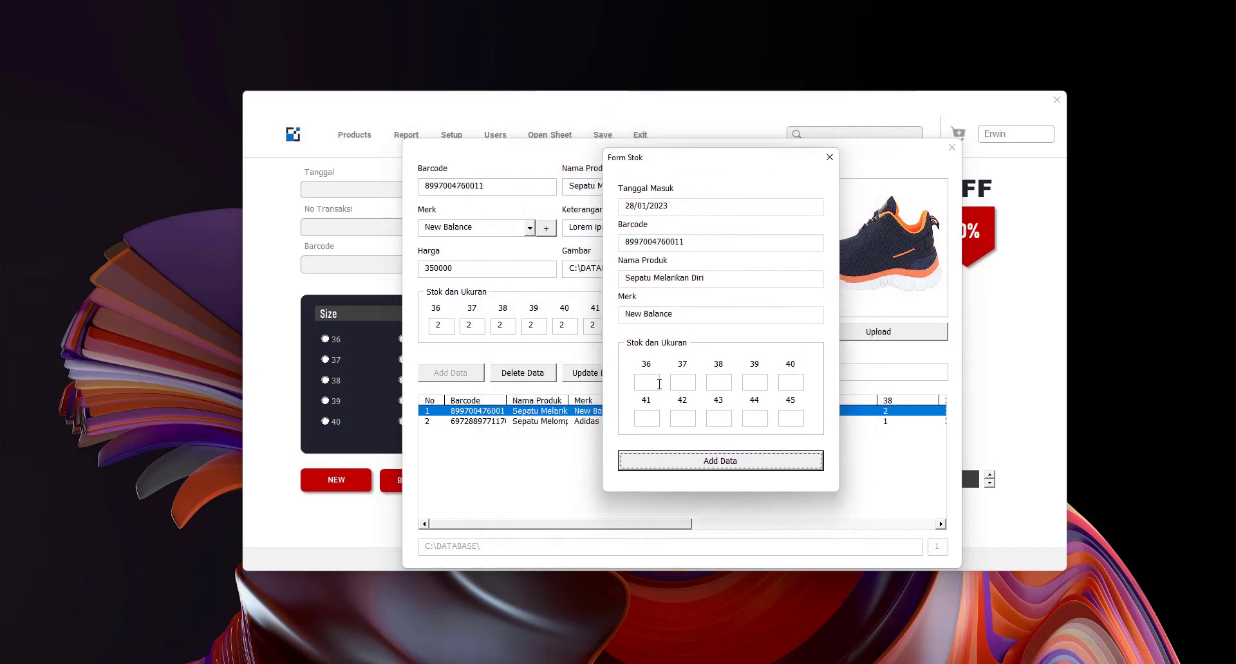
left_click(651, 383)
left_click_drag(706, 168, 775, 163)
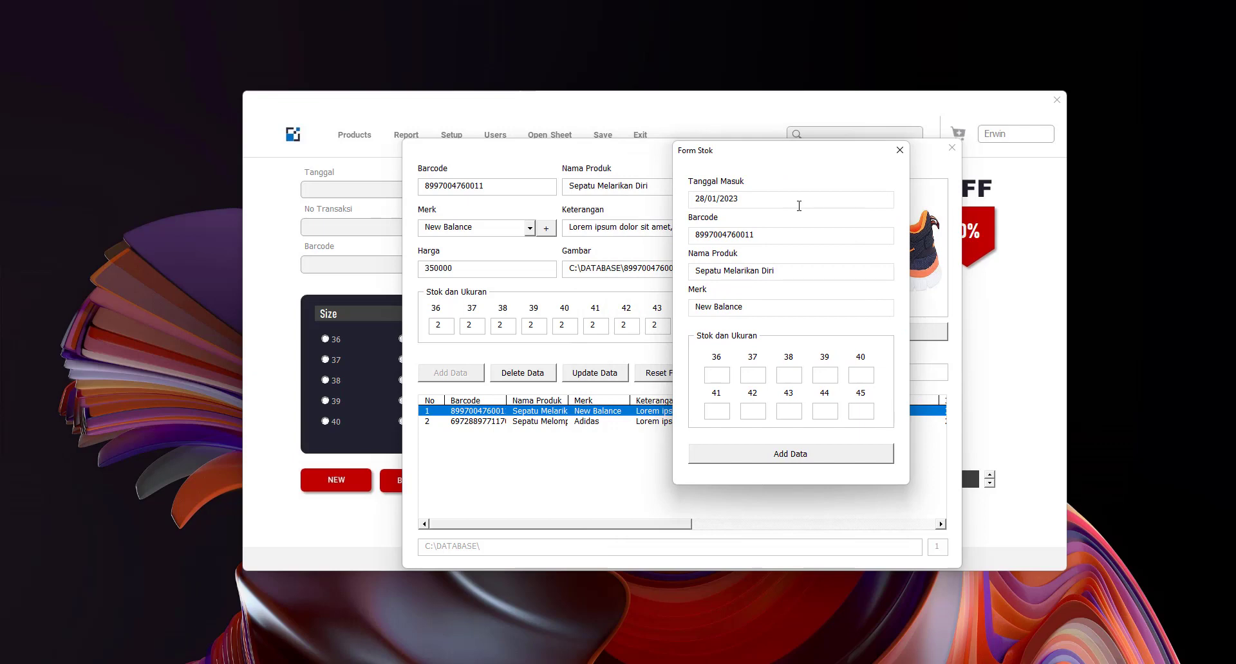
type("2")
left_click(870, 378)
type("22\t2\t")
type("2\t2\t2")
left_click(798, 458)
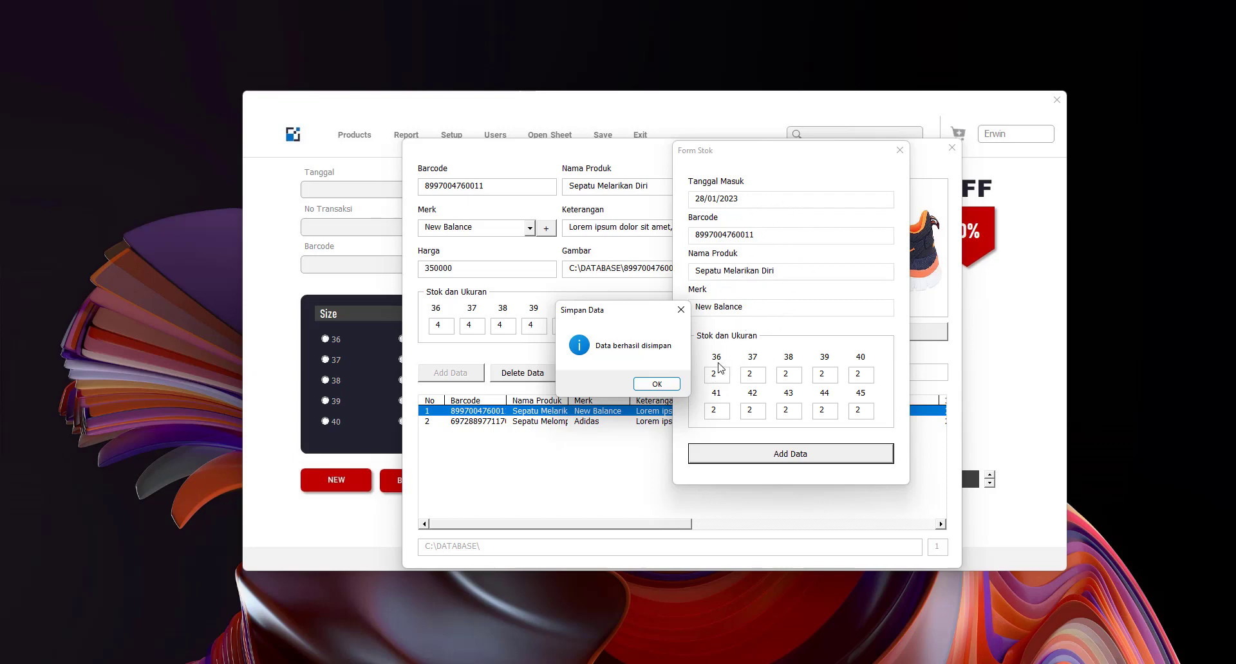
Update the product so each size shows 4 in stock, then close the product form
left_click(657, 384)
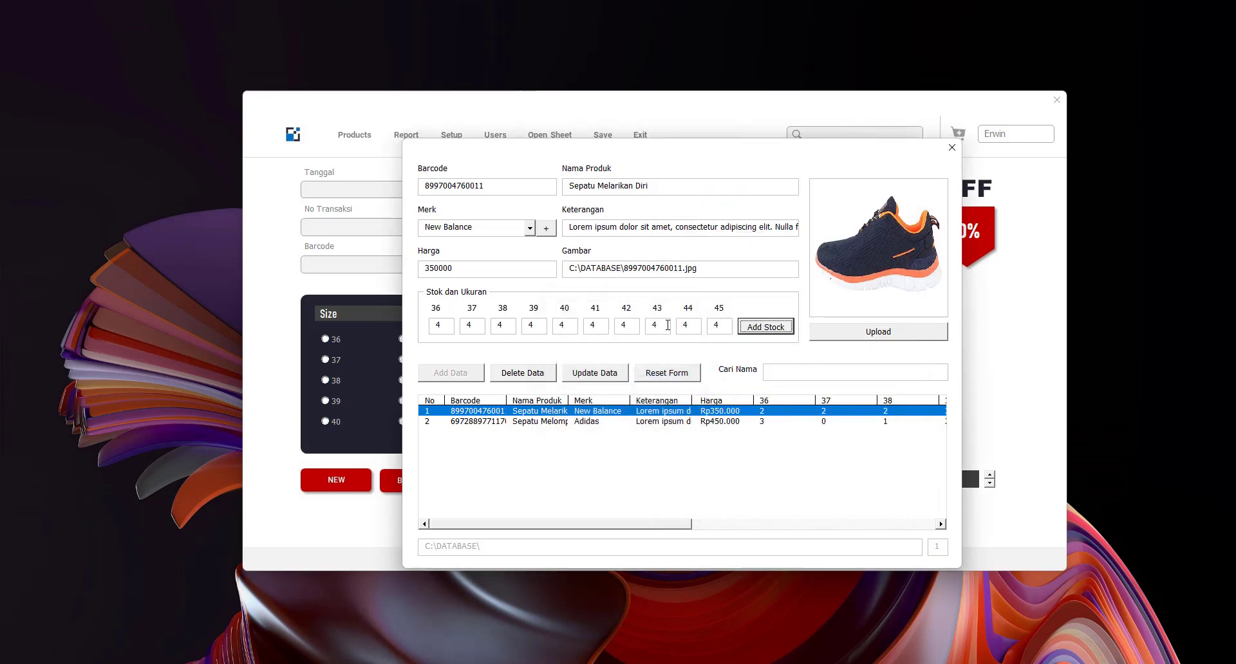
left_click(607, 382)
left_click(657, 383)
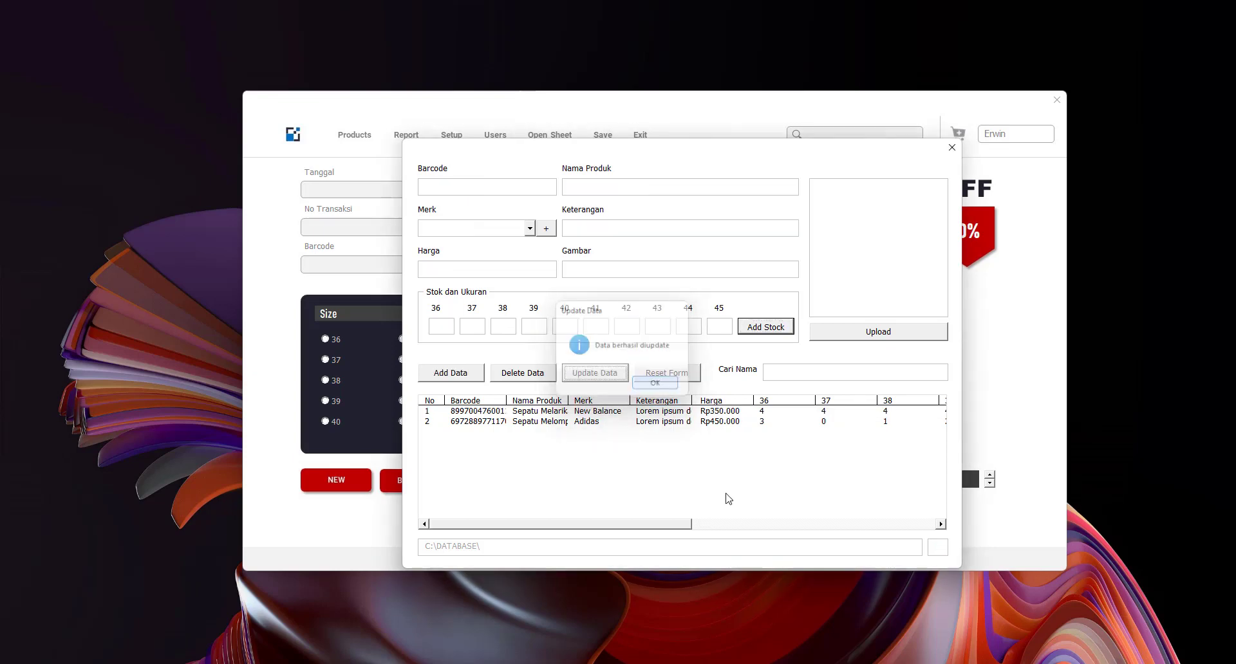
left_click_drag(690, 523, 905, 524)
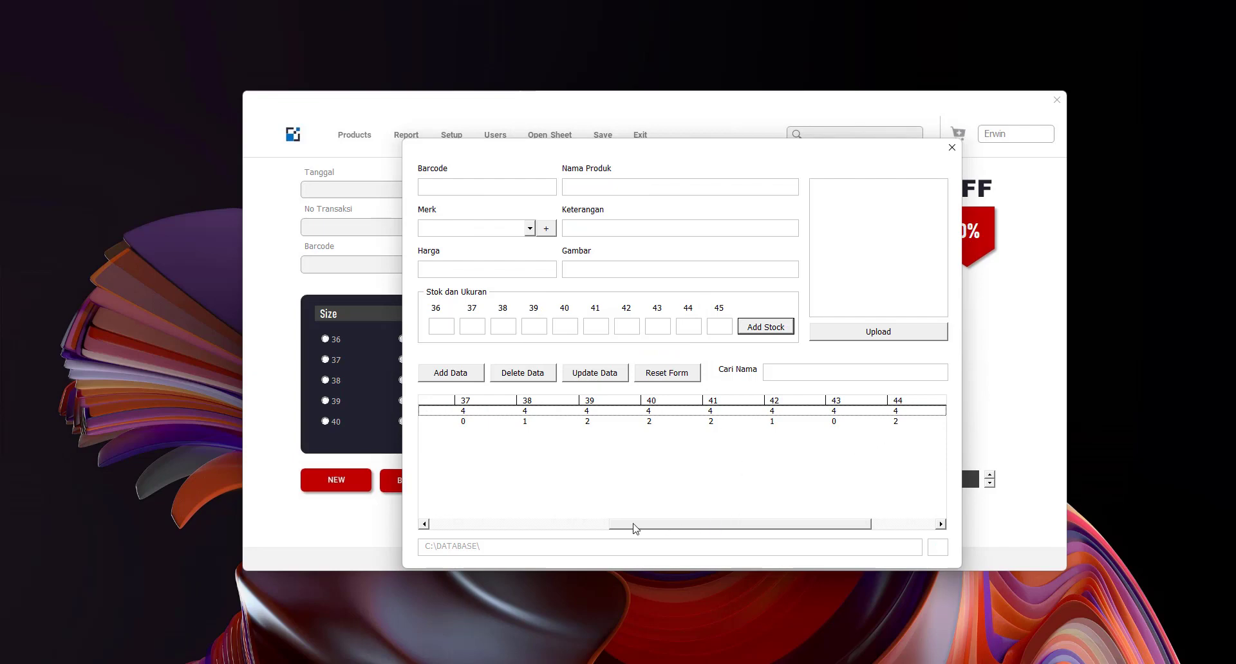
left_click_drag(659, 528, 463, 529)
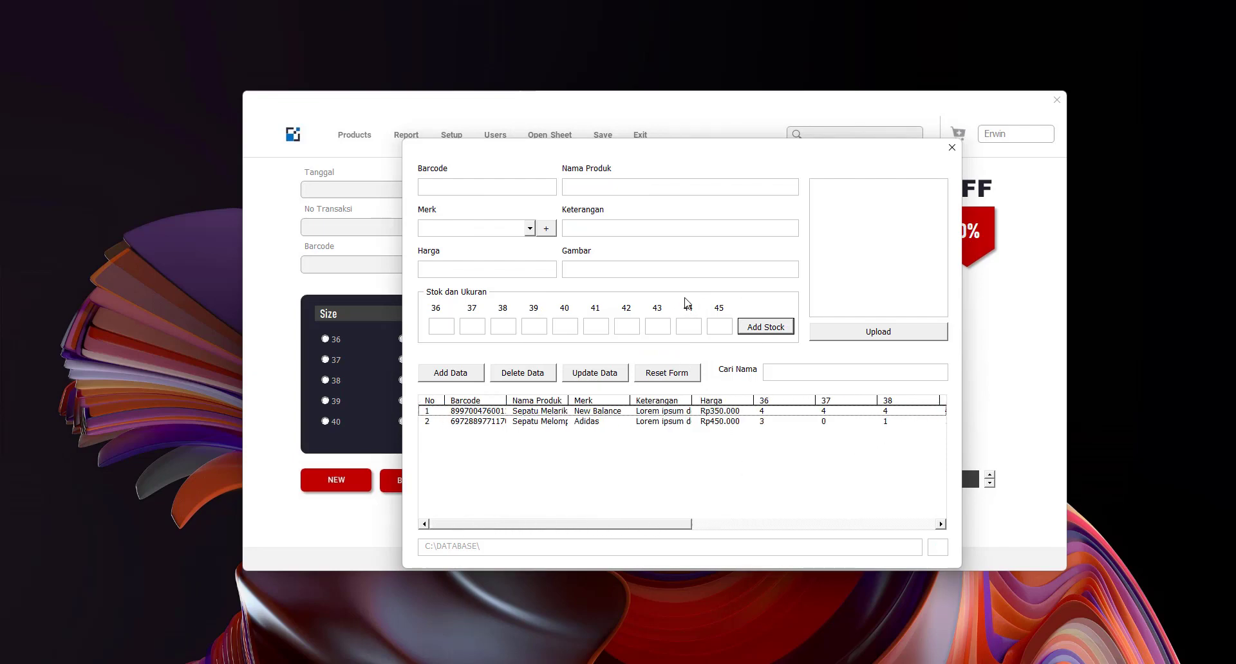
left_click(950, 149)
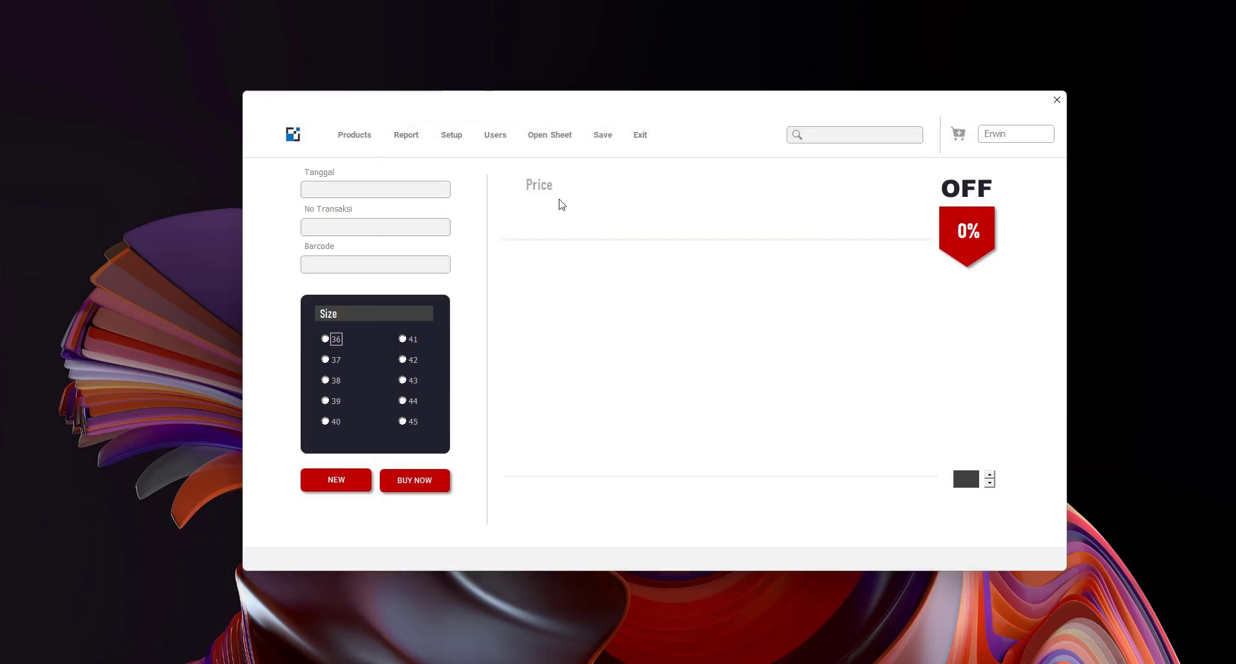
left_click(340, 482)
type("6972889771170")
key("Return")
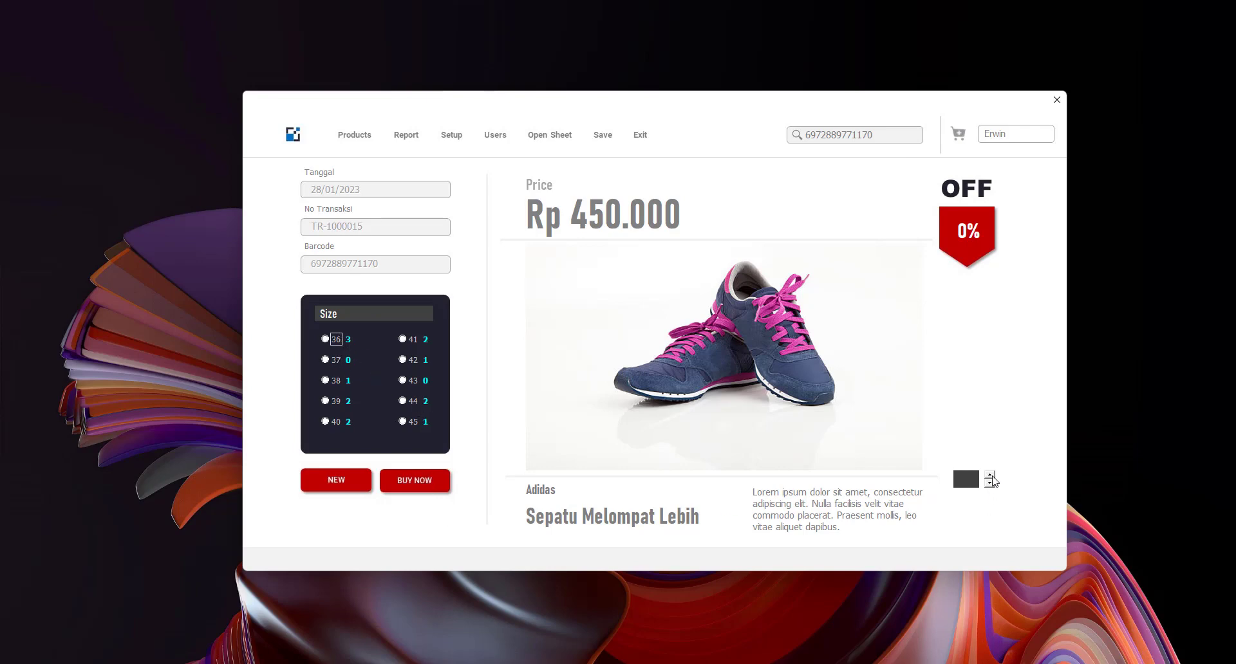
Choose size 41 and quantity 1 for the Adidas shoe, then add it to the cart
left_click(427, 484)
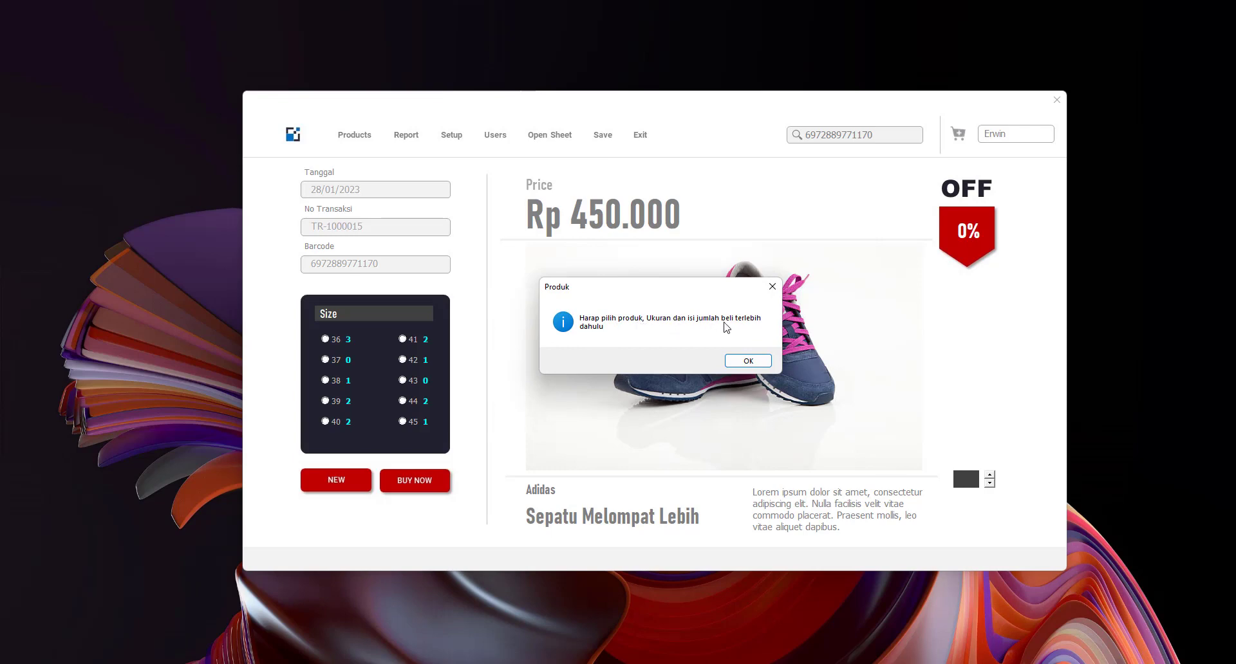
left_click(763, 359)
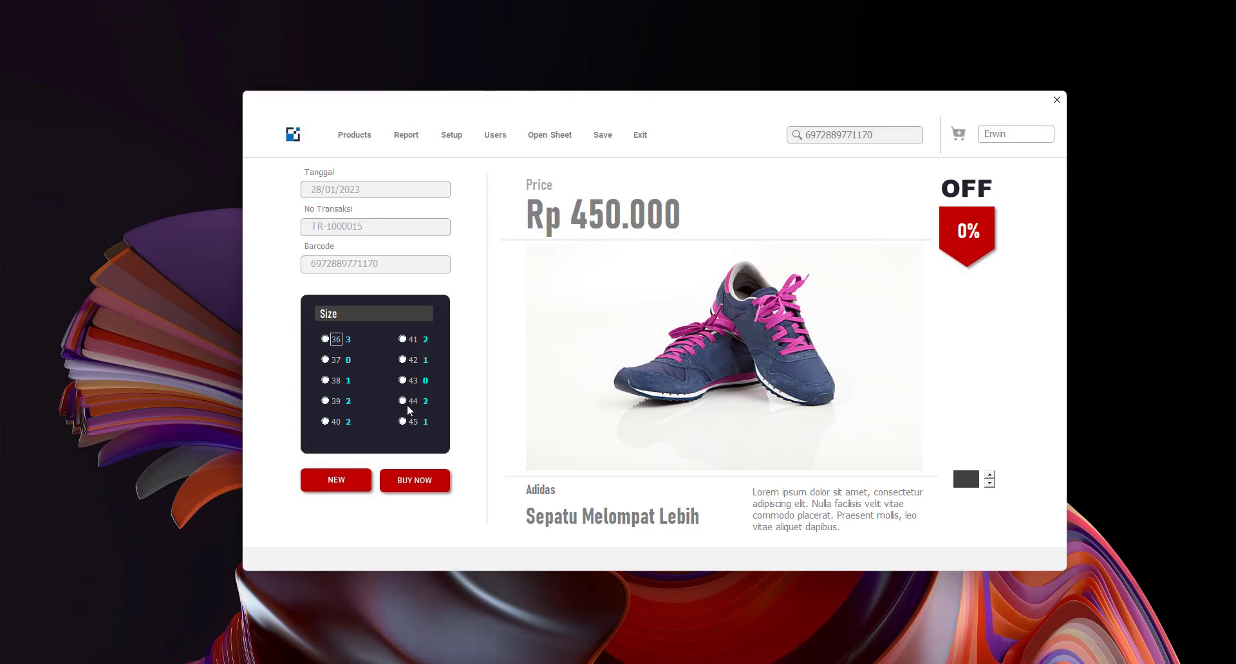
left_click(402, 339)
left_click(992, 476)
left_click(423, 482)
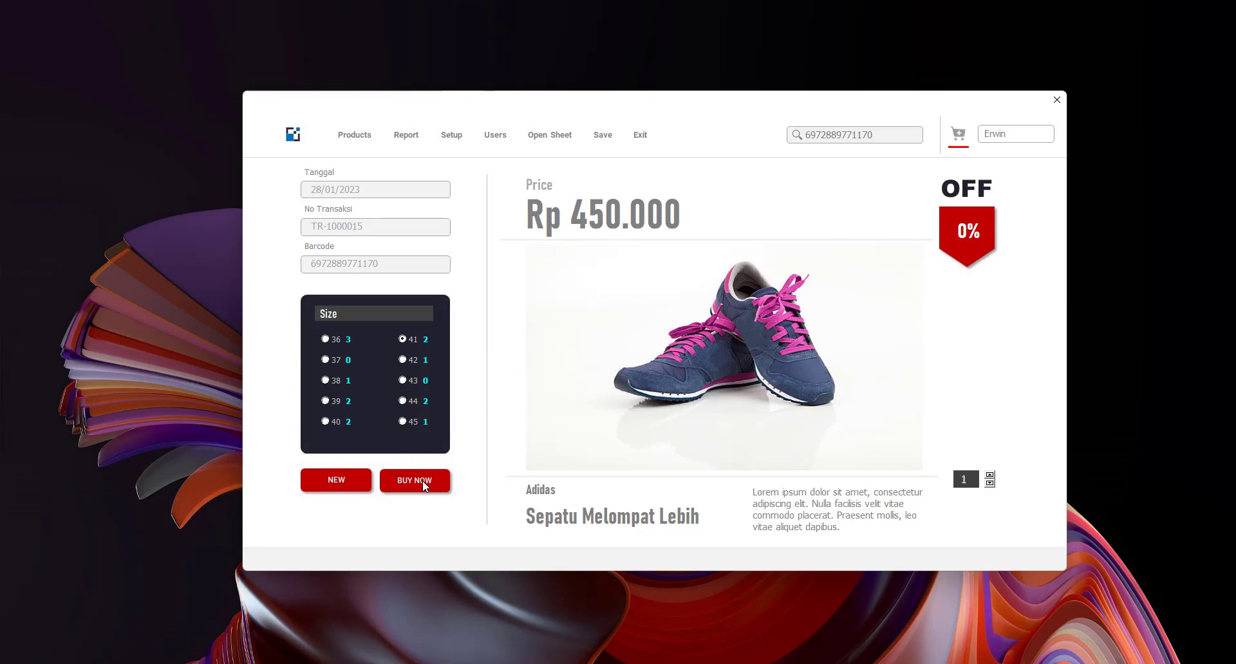
Open the Form Bayar payment form and apply a 20% discount
left_click(959, 136)
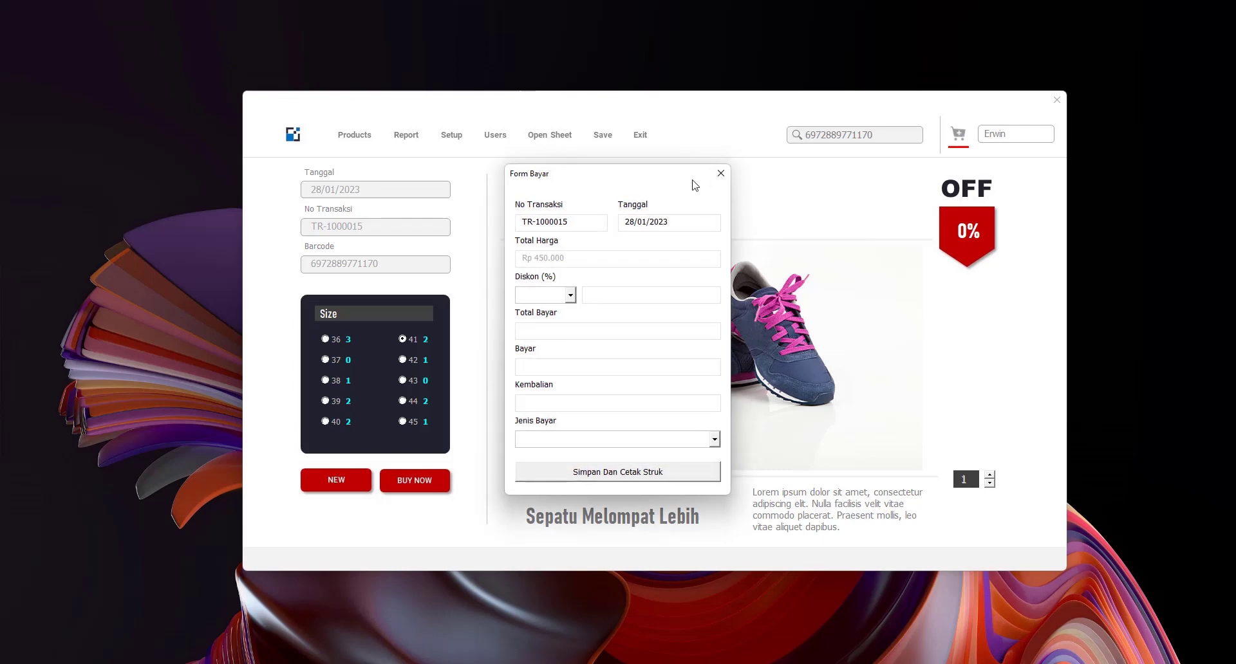
mouse_move(670, 200)
left_mouse_down()
mouse_move(829, 200)
mouse_move(836, 189)
left_mouse_up()
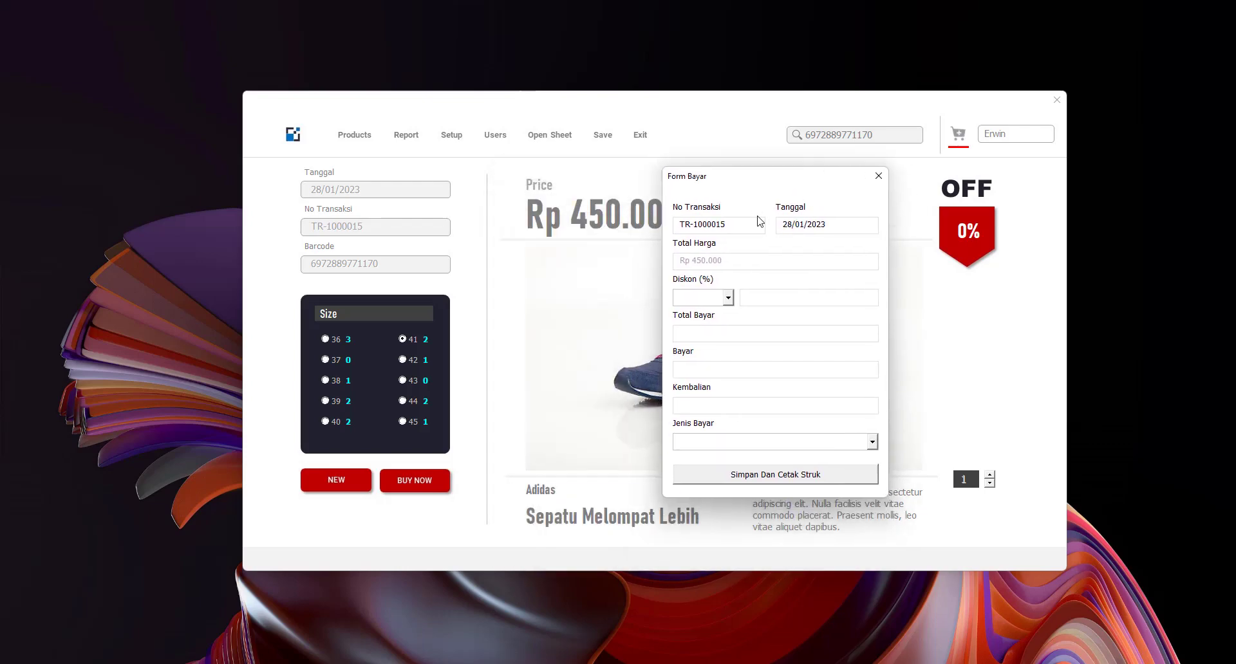
left_click_drag(749, 188, 533, 183)
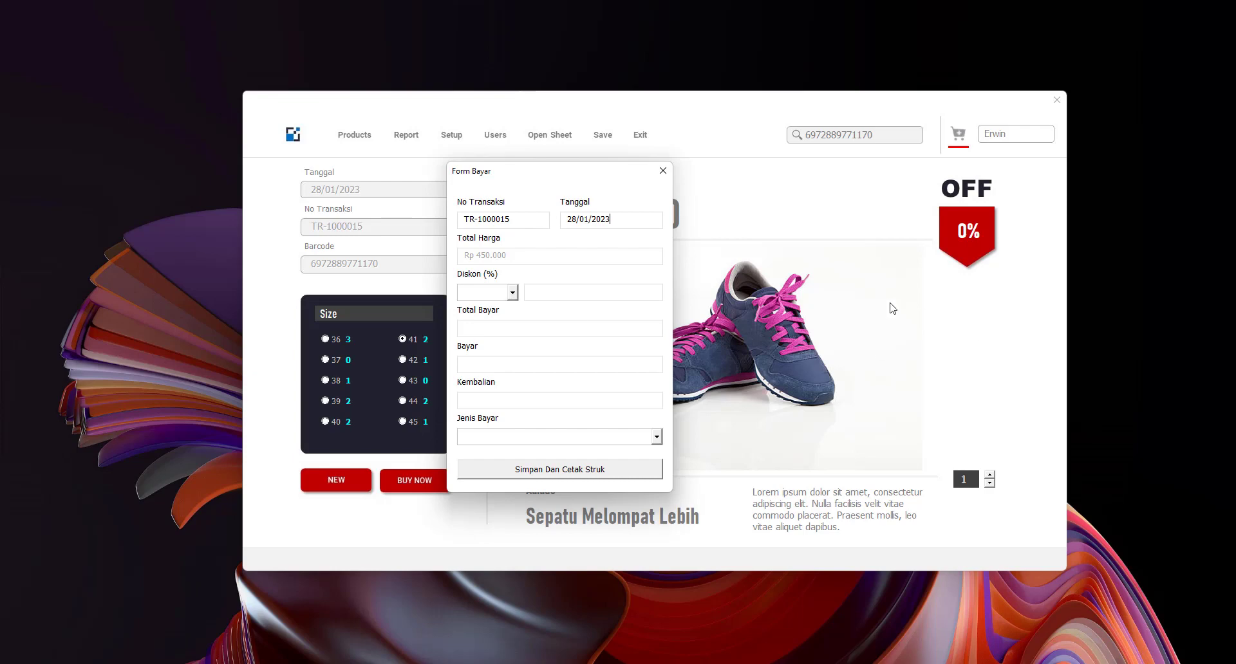
left_click(513, 294)
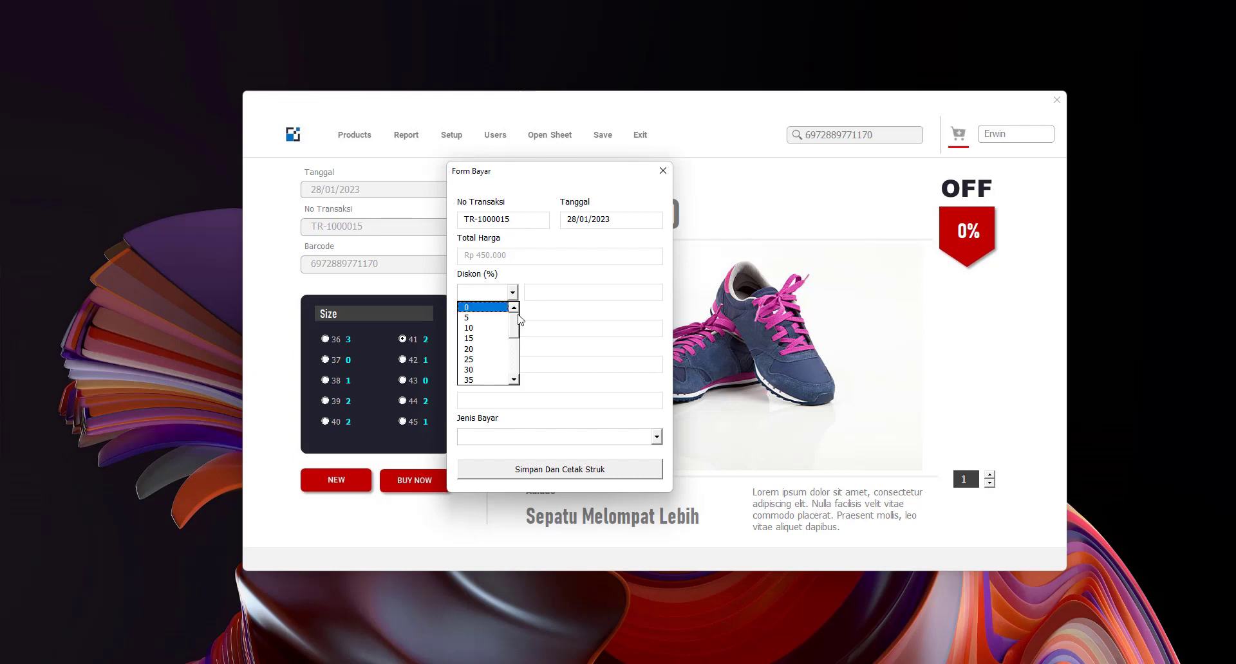
mouse_move(515, 320)
left_mouse_down()
mouse_move(515, 367)
mouse_move(519, 318)
left_mouse_up()
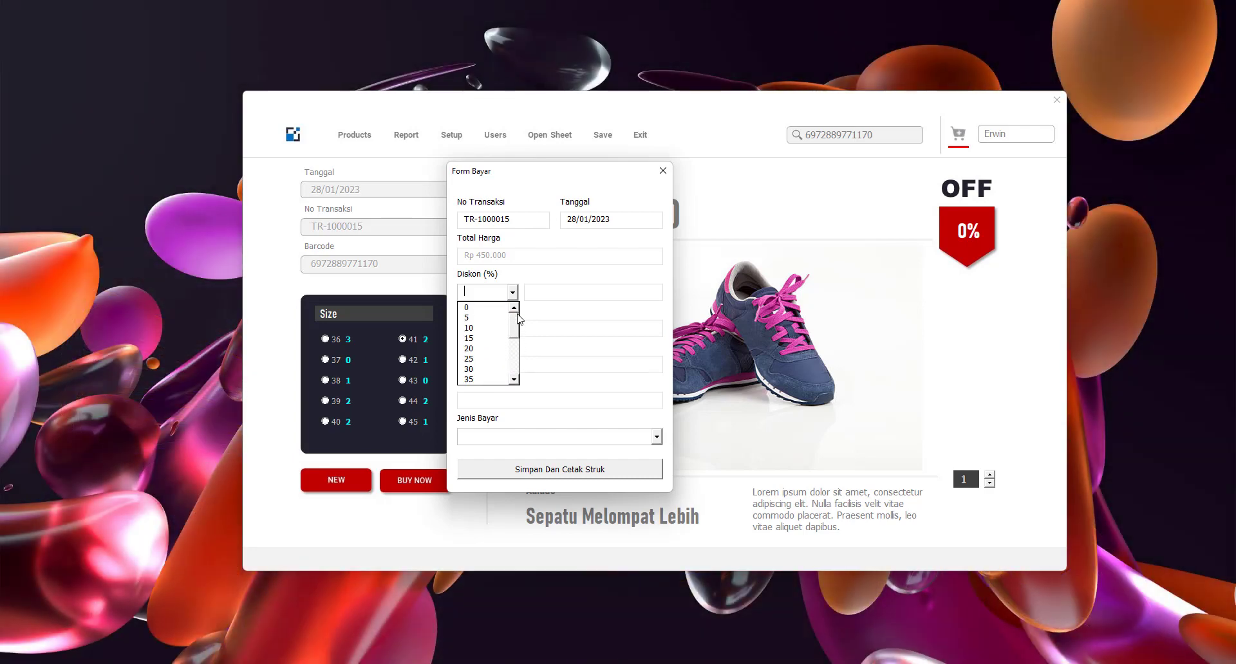
left_click(479, 308)
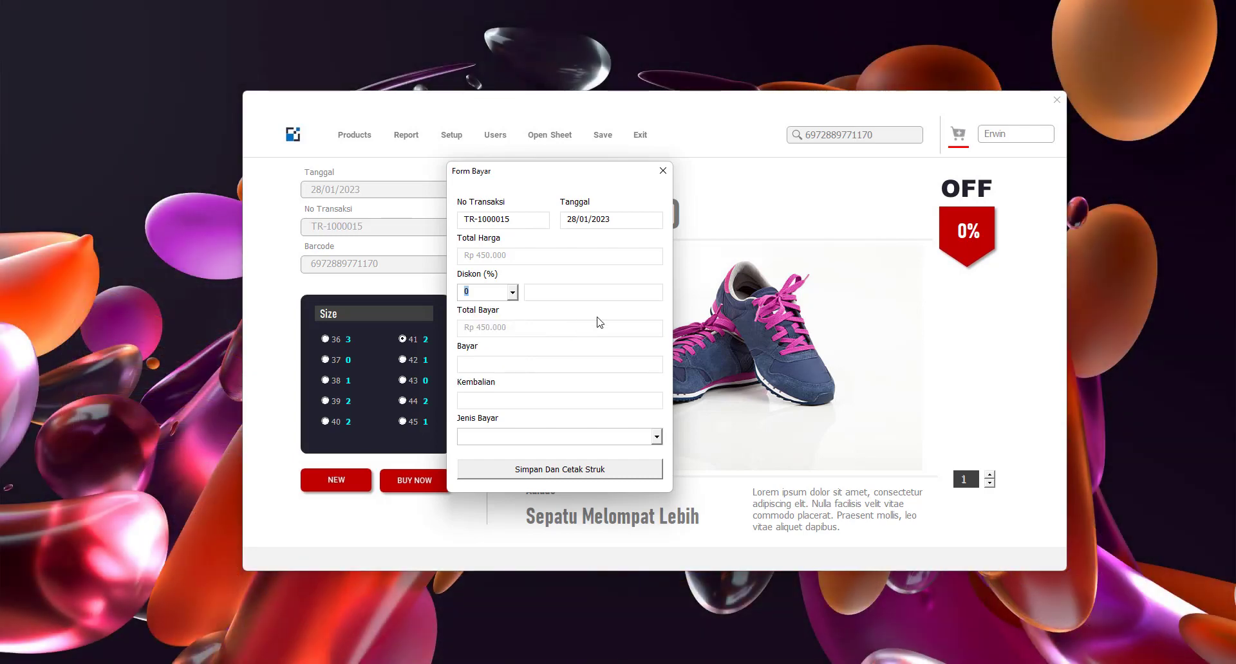
left_click(512, 292)
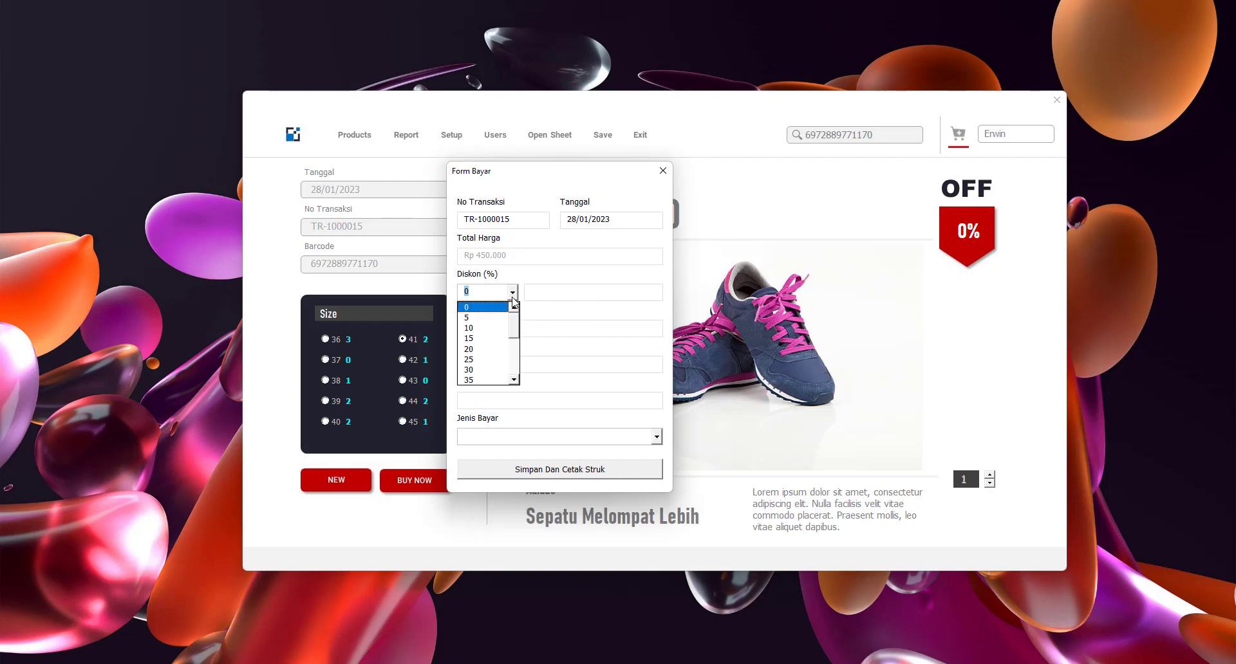
left_click(480, 349)
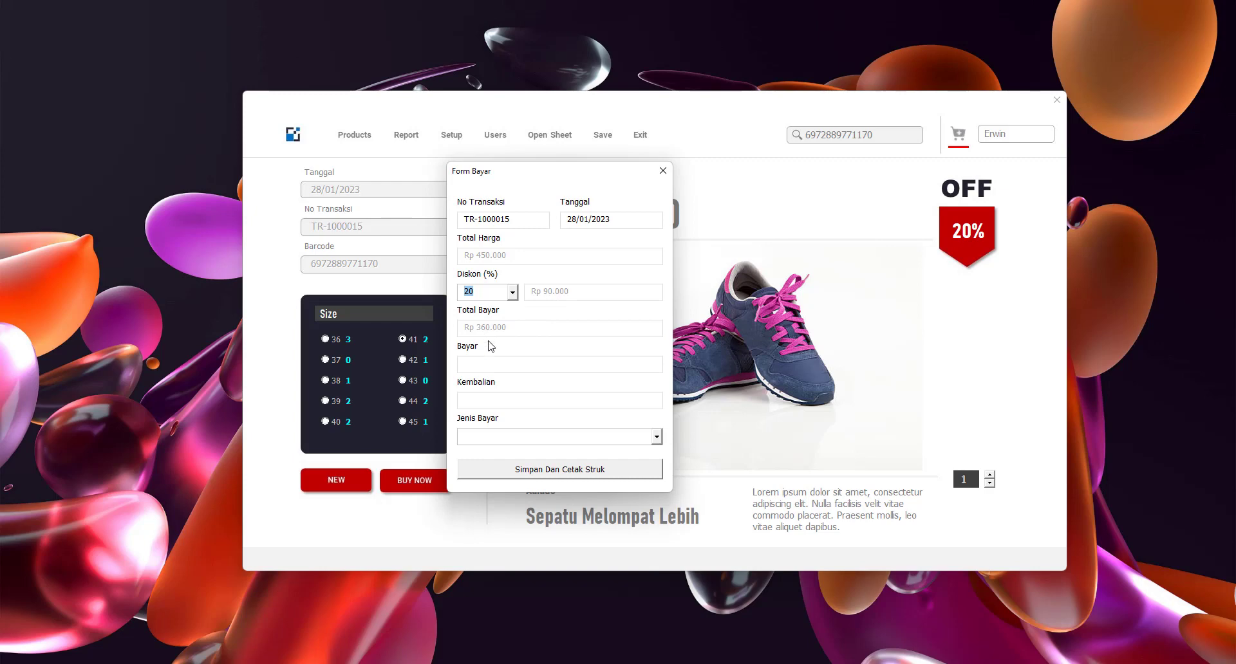
Enter Rp 400.000 as the amount paid and choose Debit BCA as payment type
left_click(487, 366)
type("400.0")
type("00")
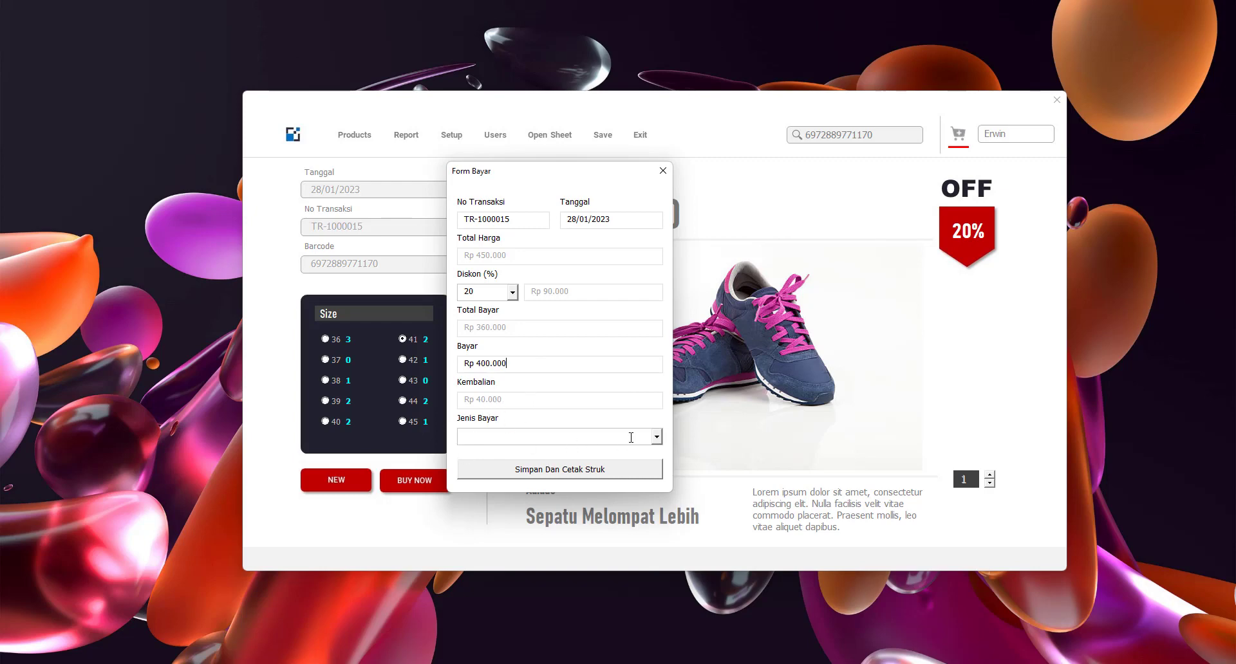
left_click(656, 438)
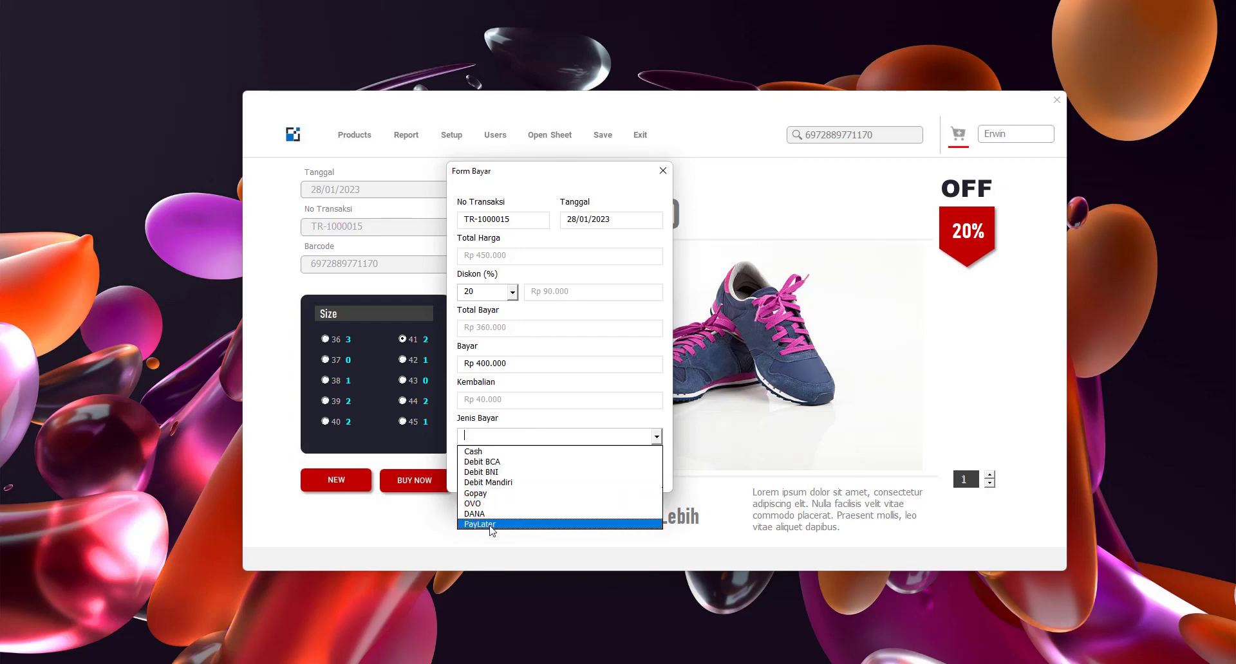
left_click(502, 461)
left_click_drag(560, 171, 697, 145)
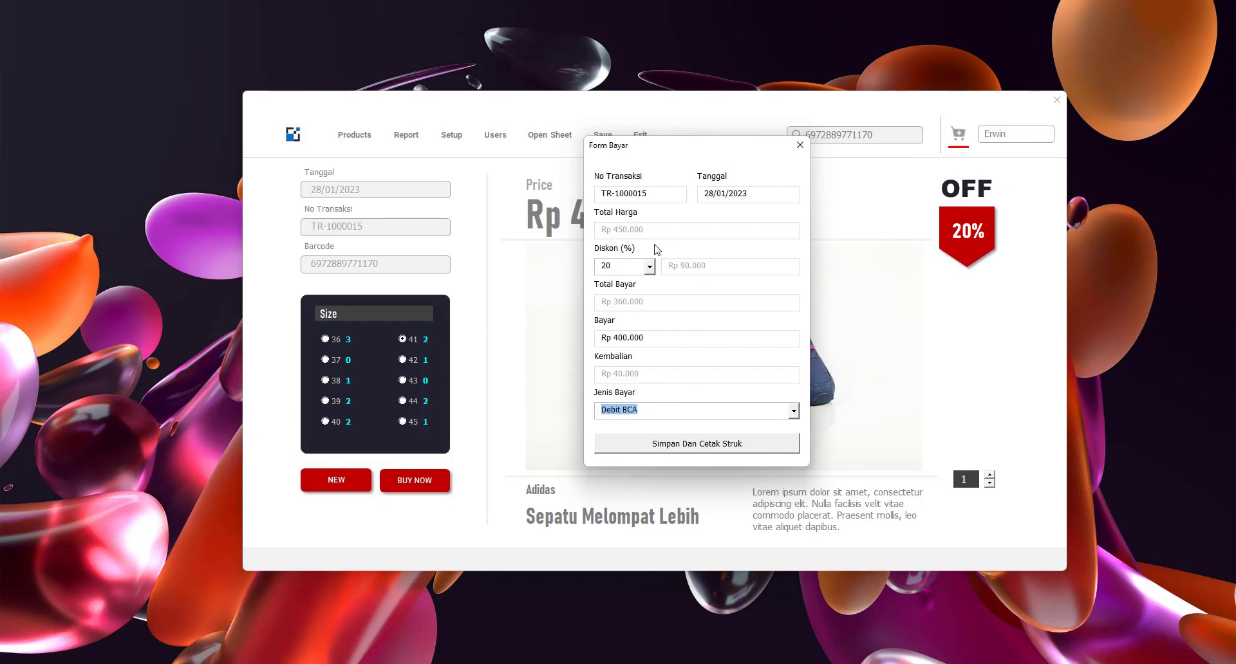
mouse_move(659, 152)
left_mouse_down()
mouse_move(721, 251)
mouse_move(750, 172)
left_mouse_up()
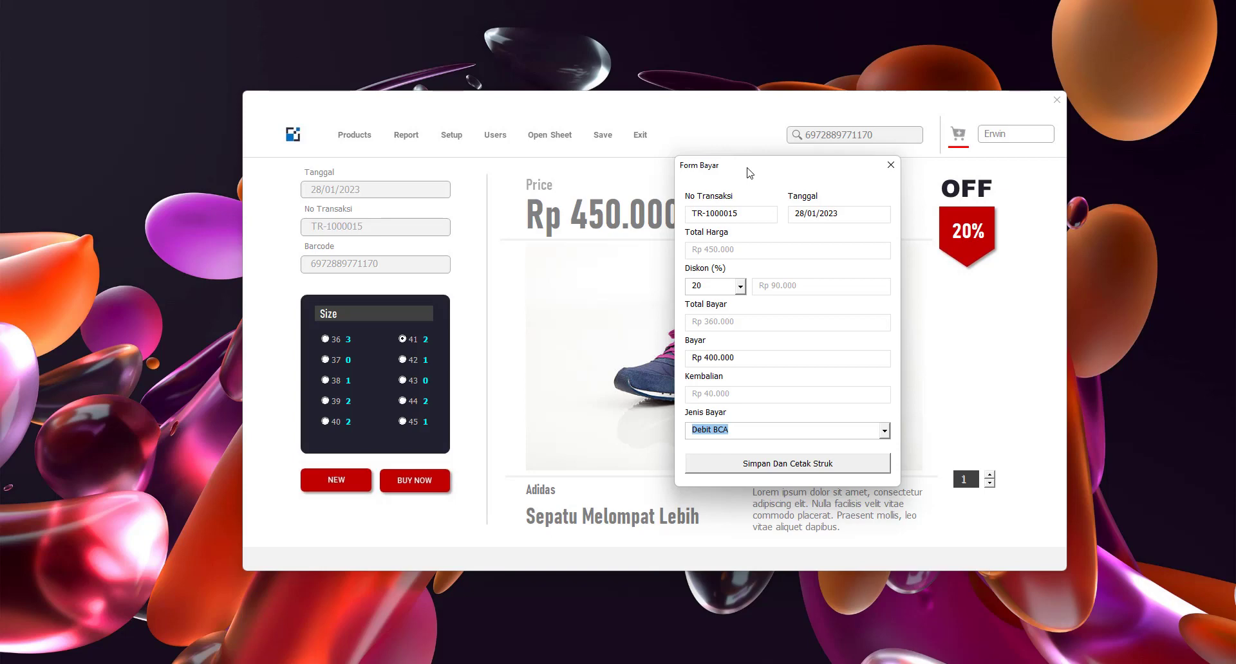
Save the sale and print its receipt to a PDF named 'STRUK 6'
left_click(799, 463)
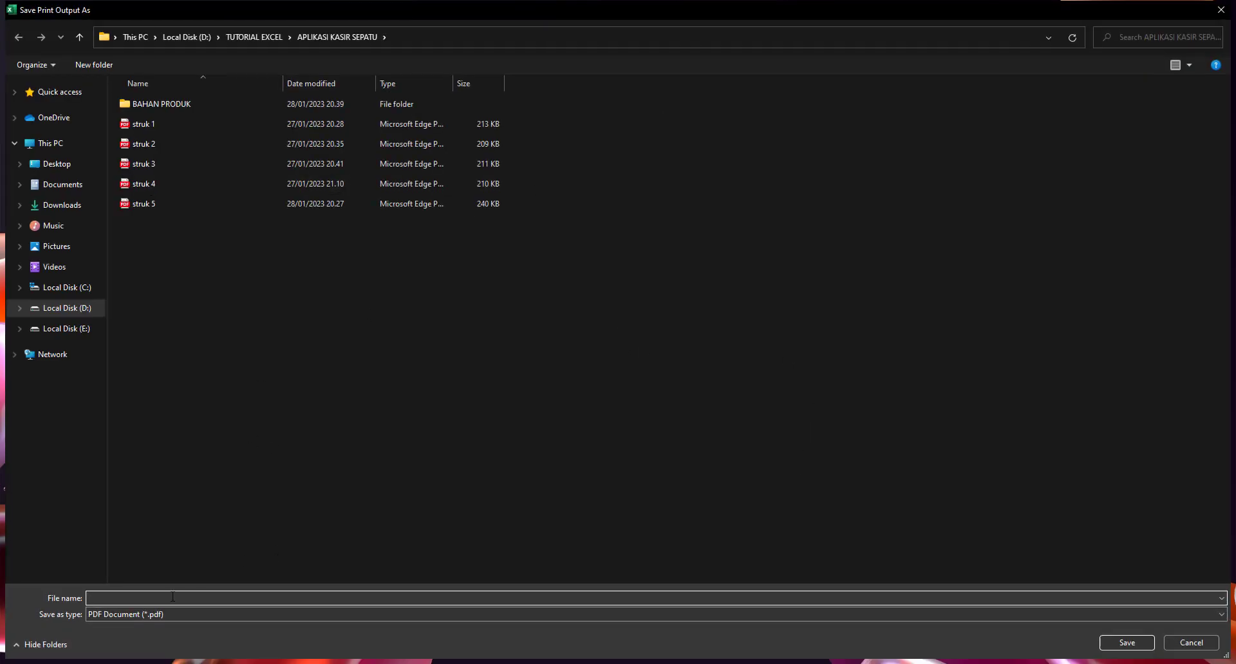
type("STRUK")
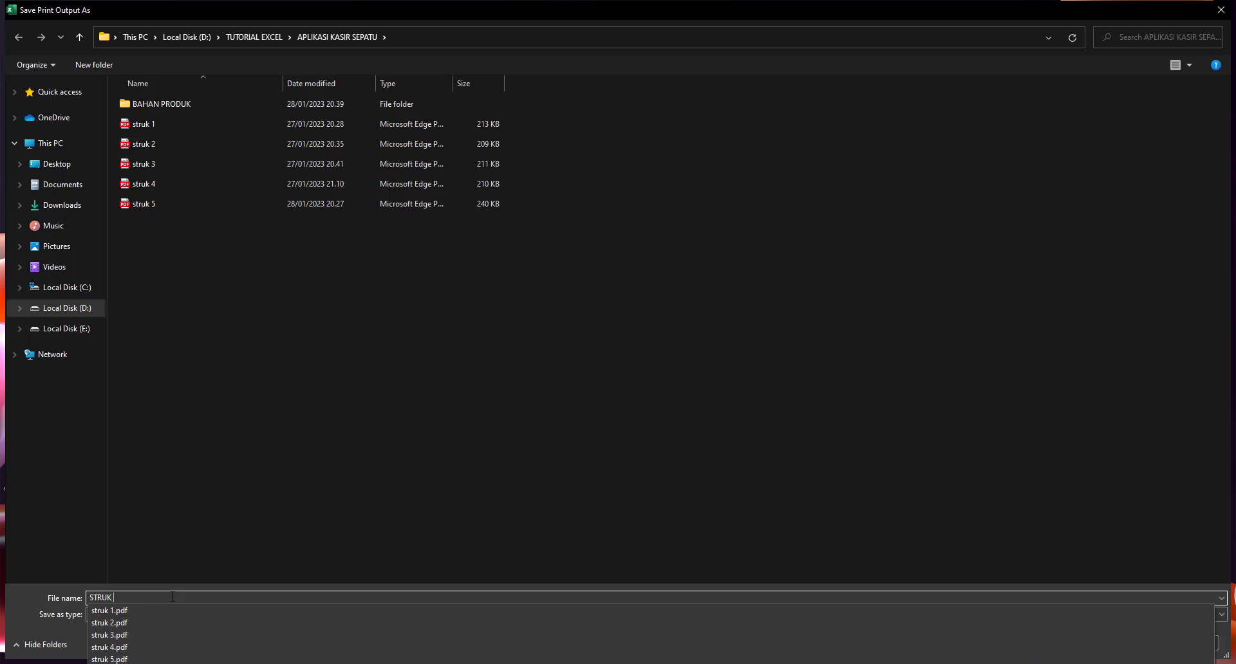
type(" 6")
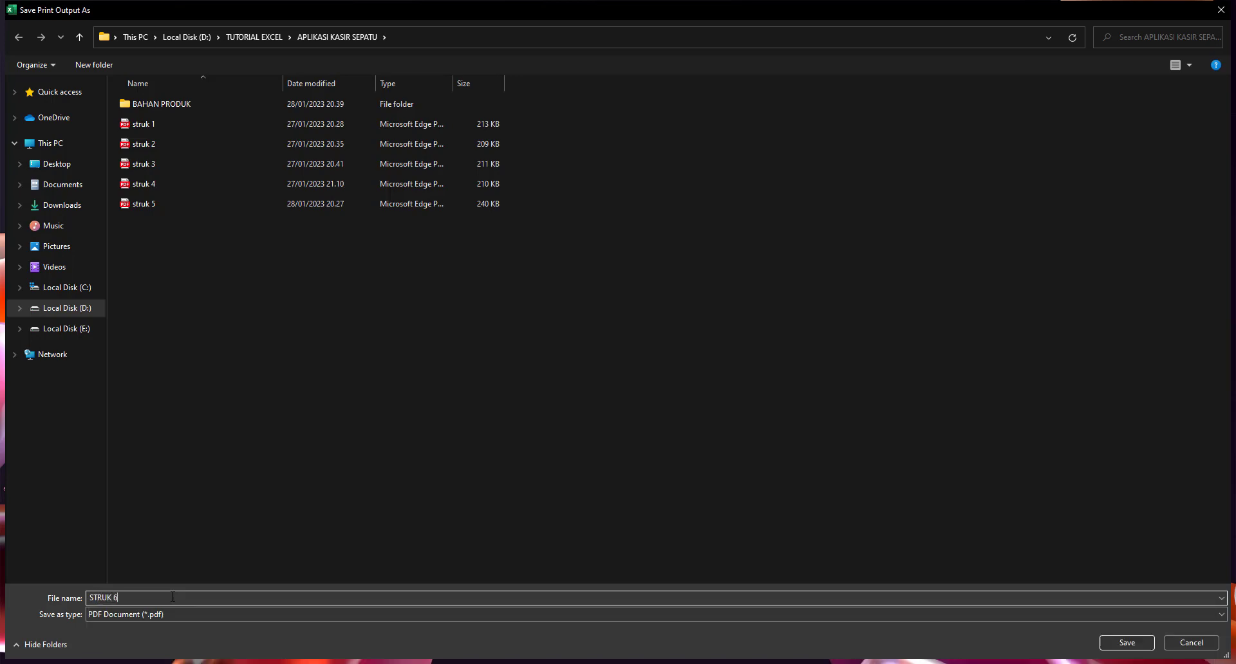
key("Return")
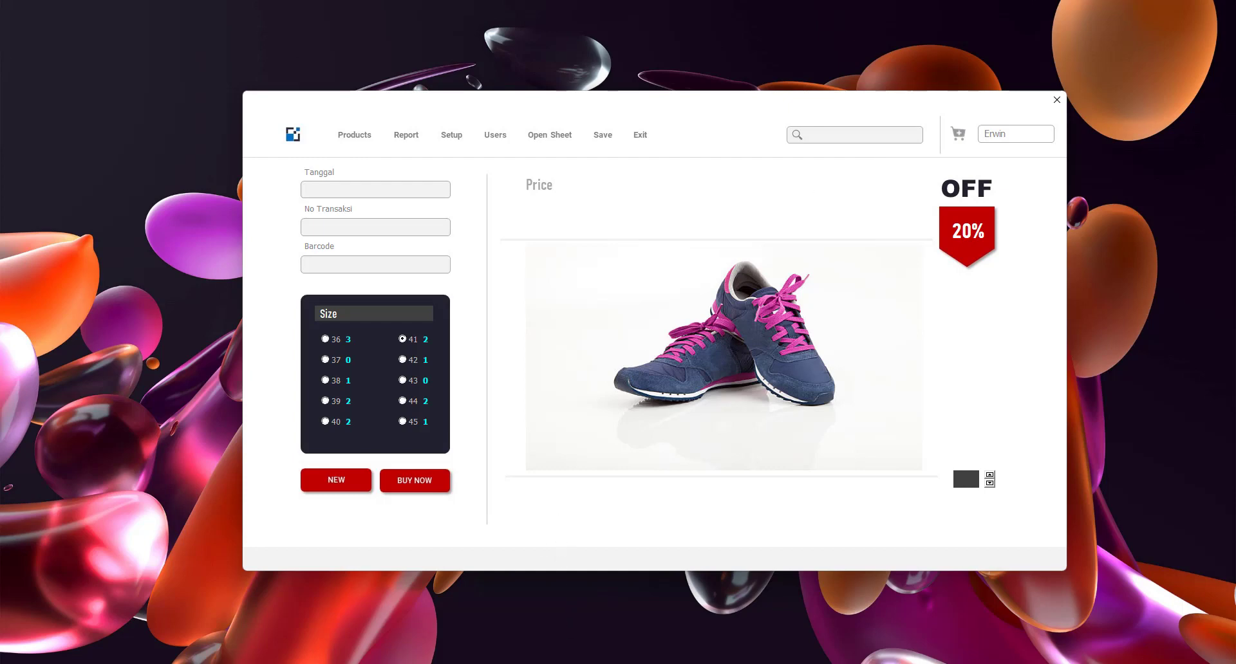
Open STRUK 6.pdf from the APLIKASI KASIR SEPATU folder in File Explorer
left_click(551, 602)
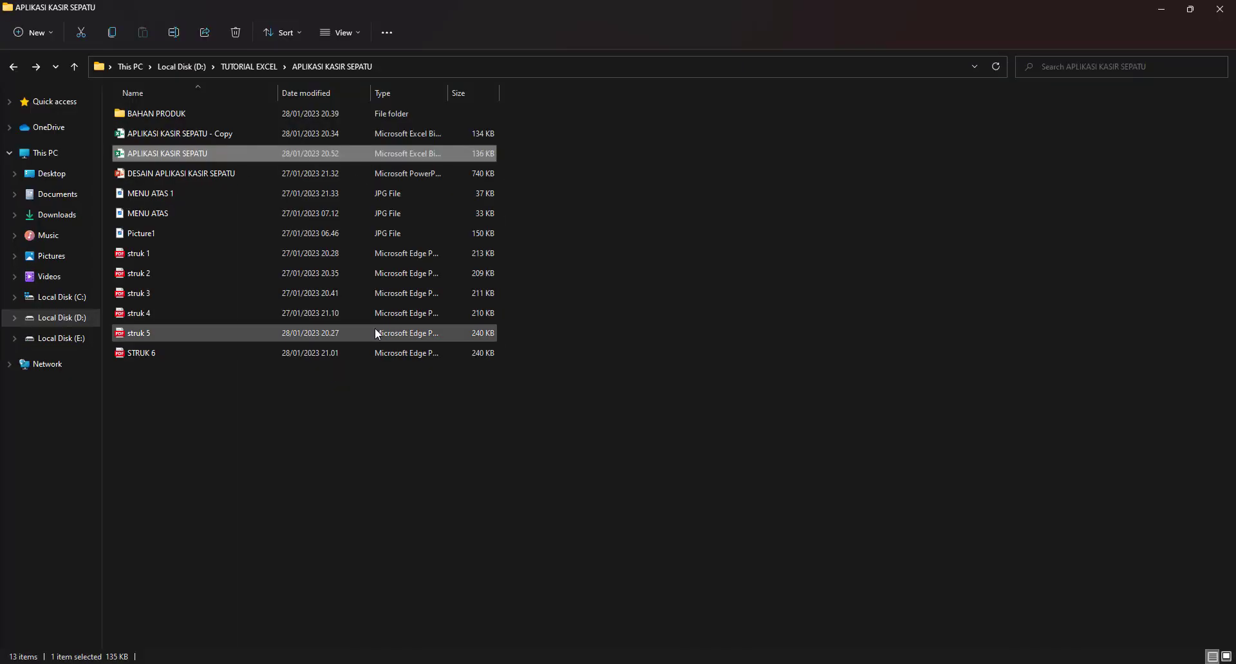
double_click(146, 357)
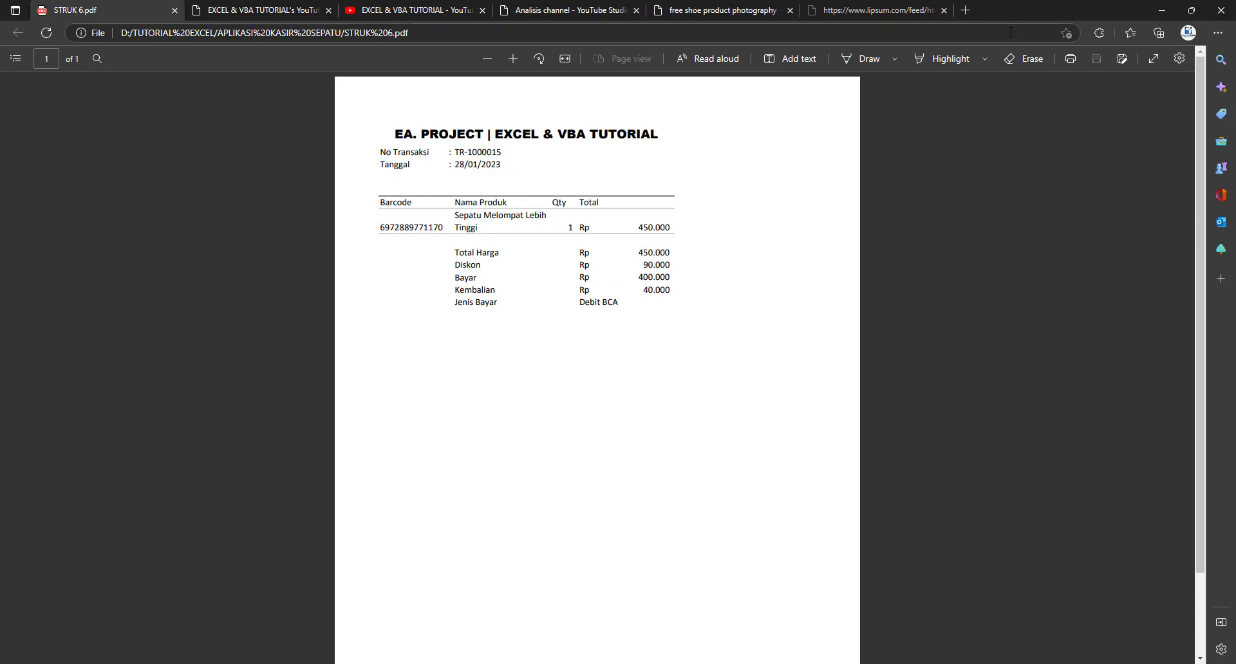
Minimize the receipt viewer and File Explorer, then nudge the cashier form up-left
left_click(1162, 11)
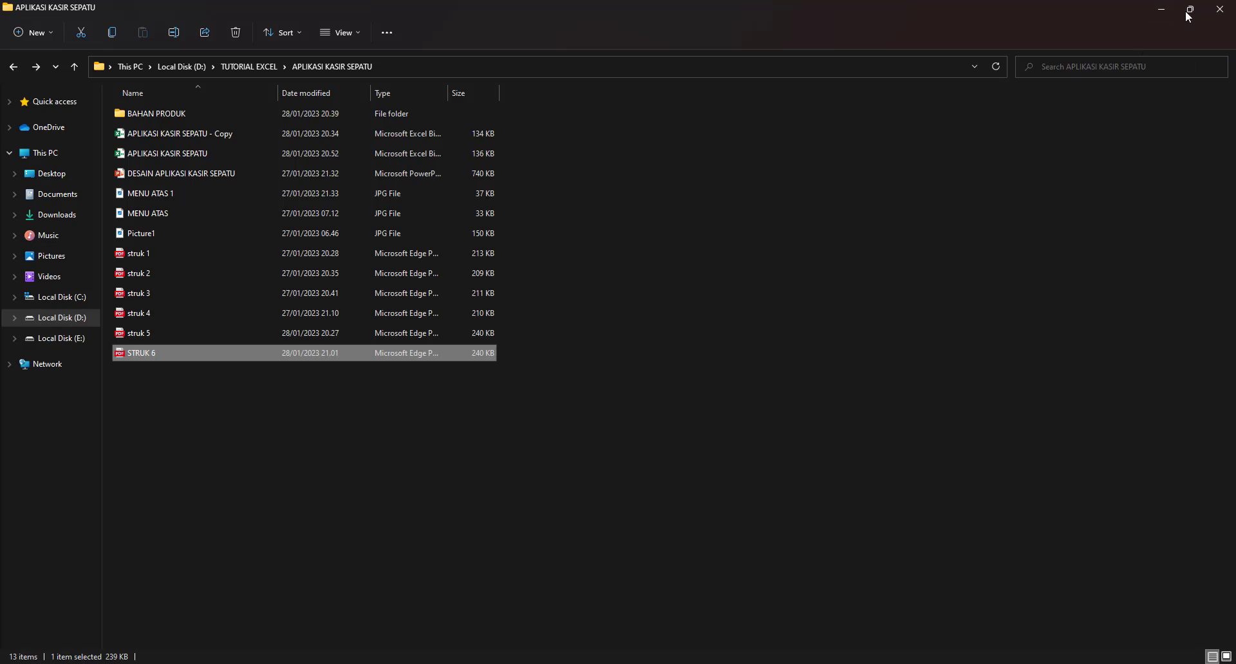
left_click(1162, 10)
left_click_drag(711, 120, 665, 95)
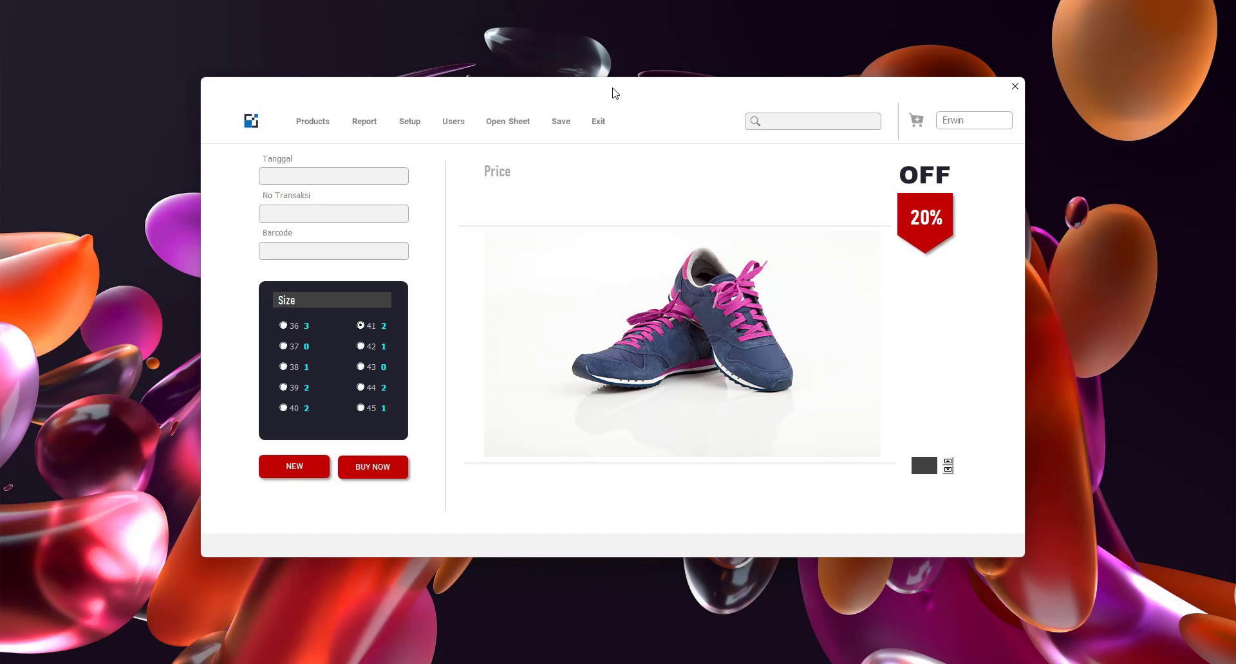
left_click_drag(630, 94, 635, 135)
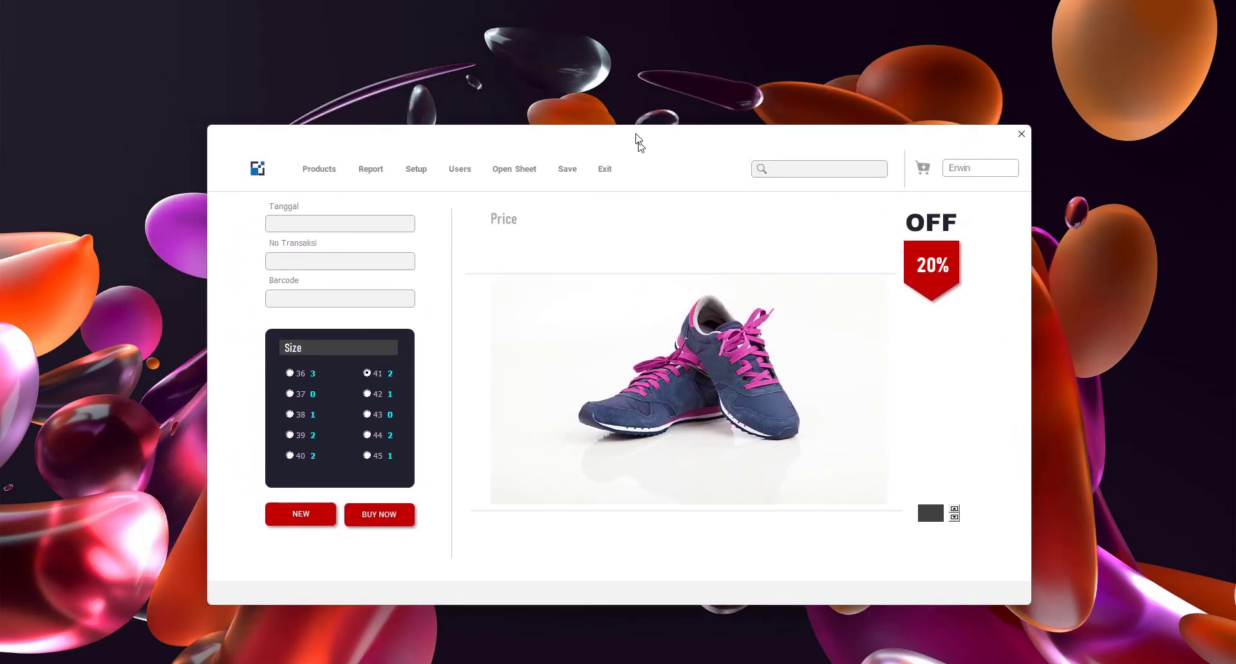